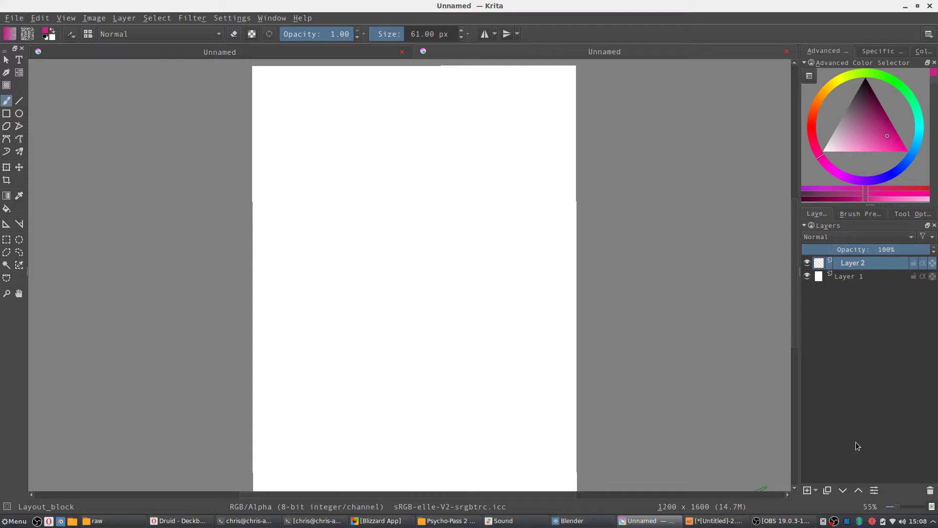
Bring the GIMP window with its grey airbrush test strokes in front of Krita.
{"action": "left_click", "coordinate": [713, 520]}
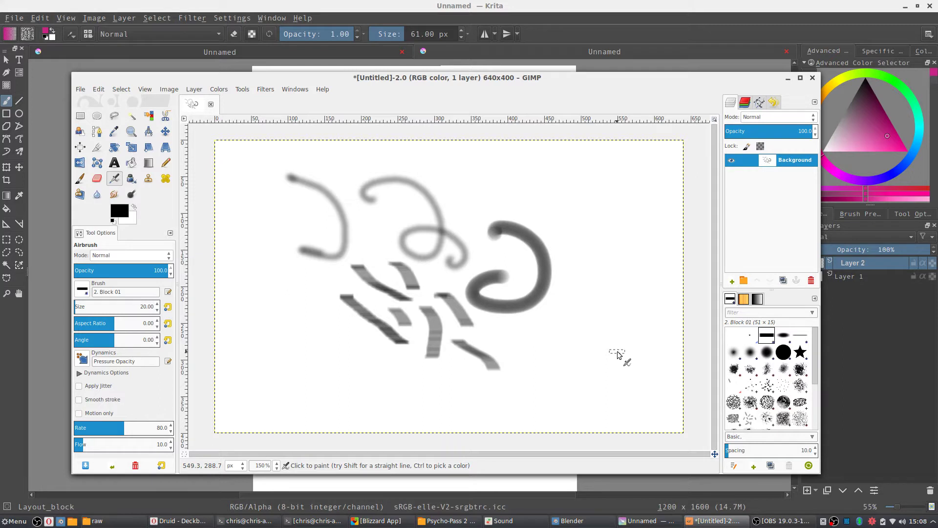
Switch back to Krita's blank document, with Layer 2 above Layer 1.
{"action": "left_click", "coordinate": [630, 38]}
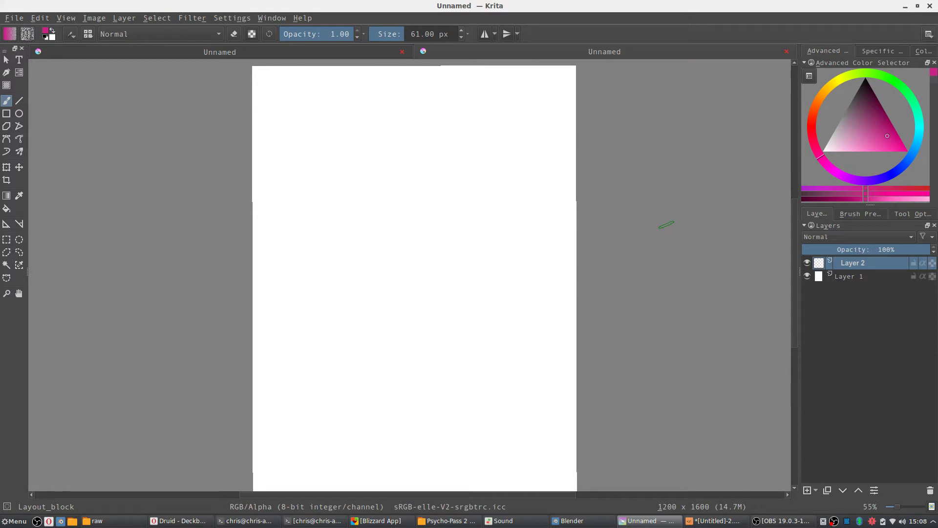
{"action": "left_click", "coordinate": [725, 525]}
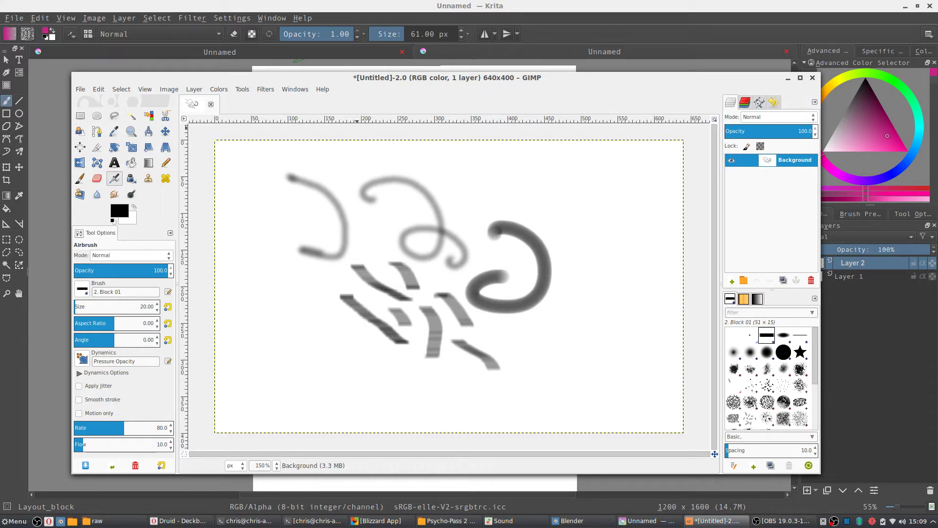
{"action": "left_click", "coordinate": [242, 89]}
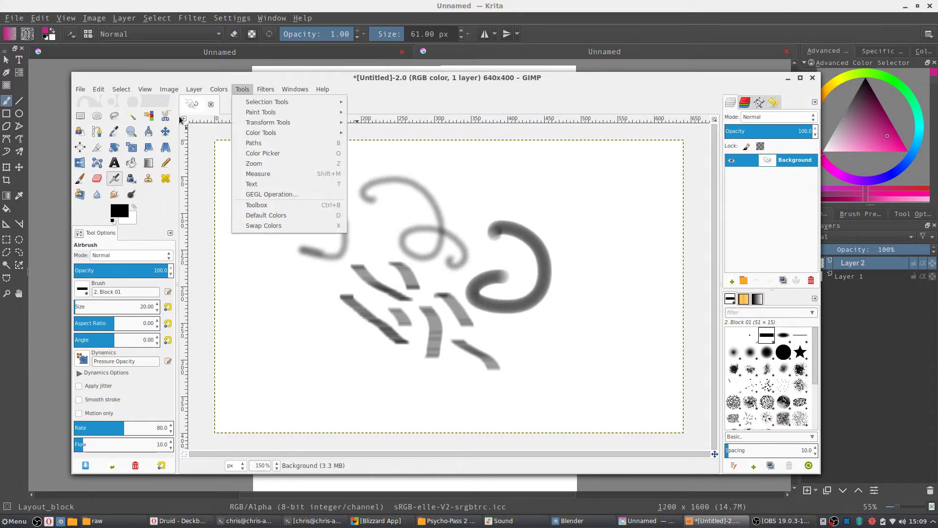
{"action": "left_click", "coordinate": [266, 89]}
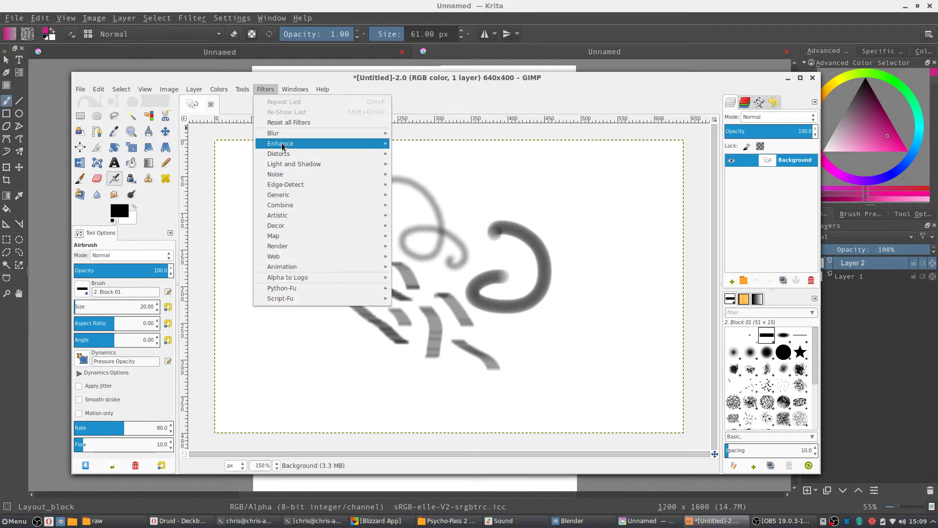
{"action": "mouse_move", "coordinate": [308, 207]}
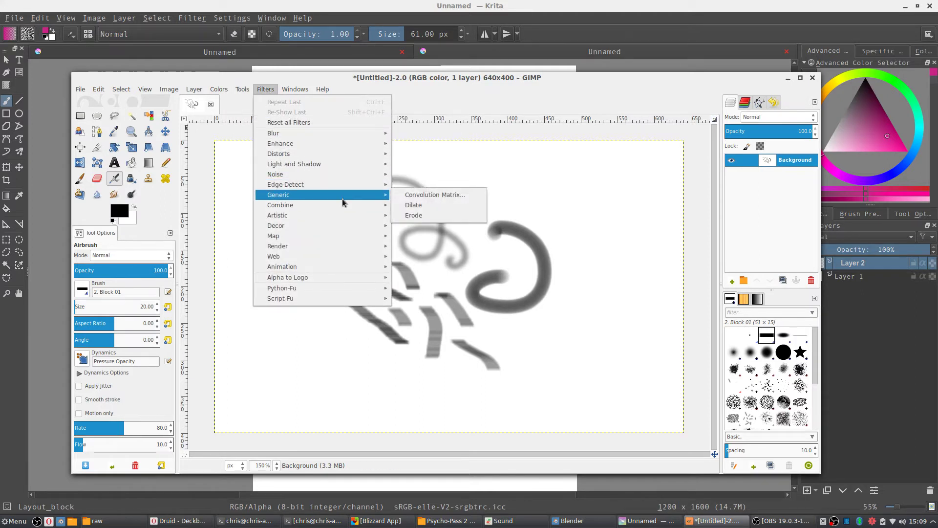
{"action": "left_click", "coordinate": [381, 5]}
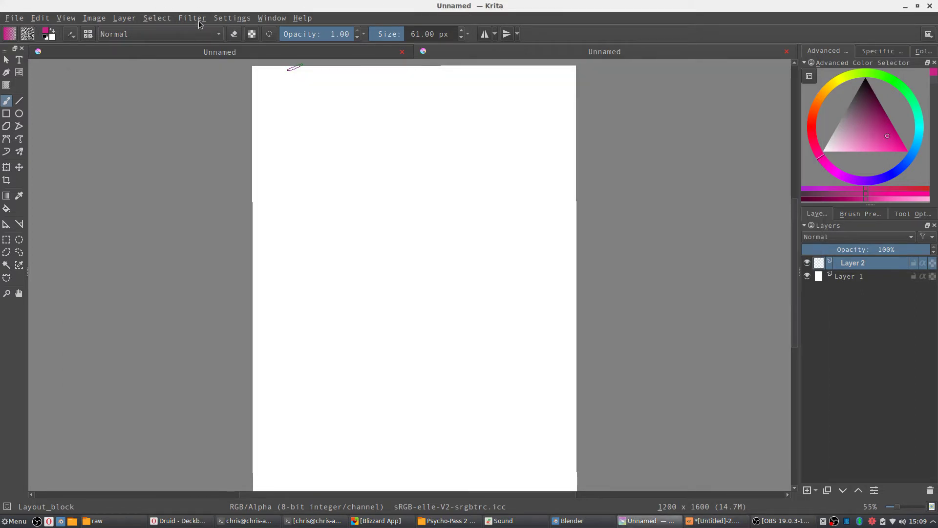
Browse Krita's Filter > Blur submenu without applying anything, then scroll the canvas view.
{"action": "left_click", "coordinate": [200, 18]}
{"action": "mouse_move", "coordinate": [216, 122]}
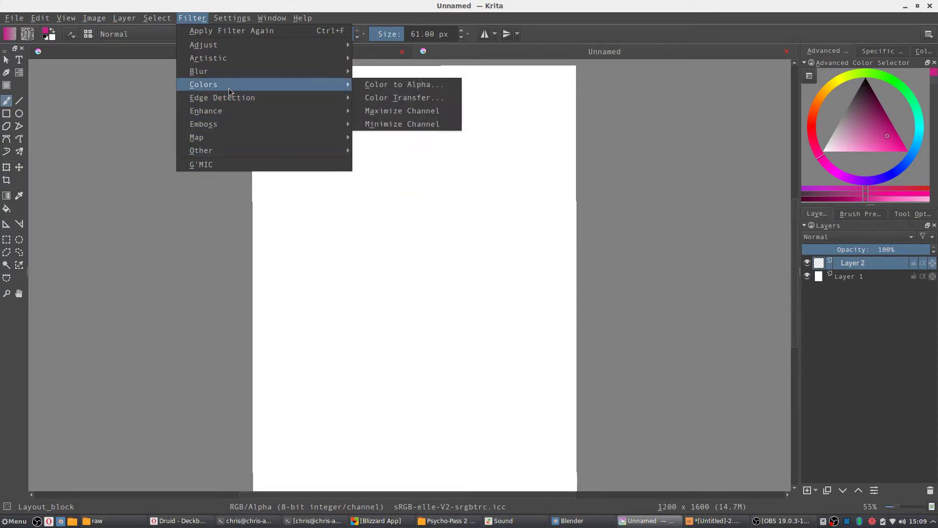
{"action": "mouse_move", "coordinate": [235, 74]}
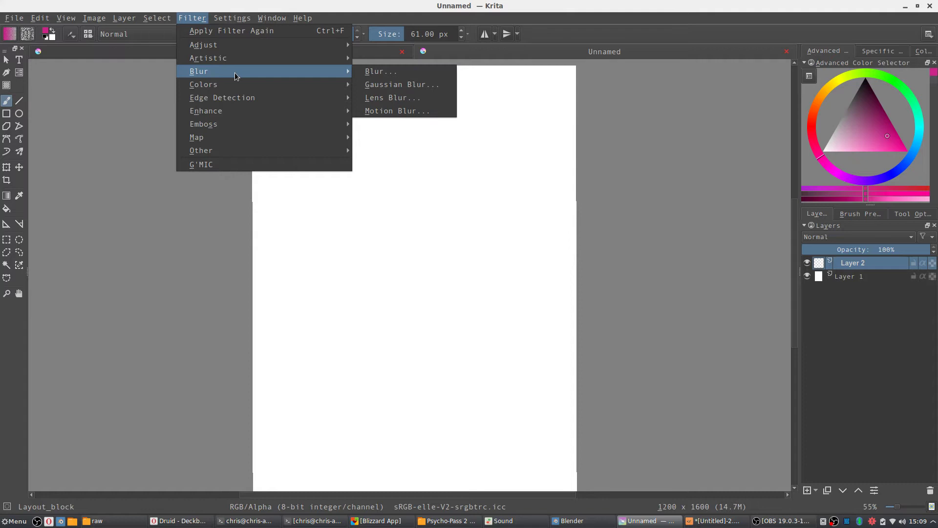
{"action": "left_click", "coordinate": [195, 18]}
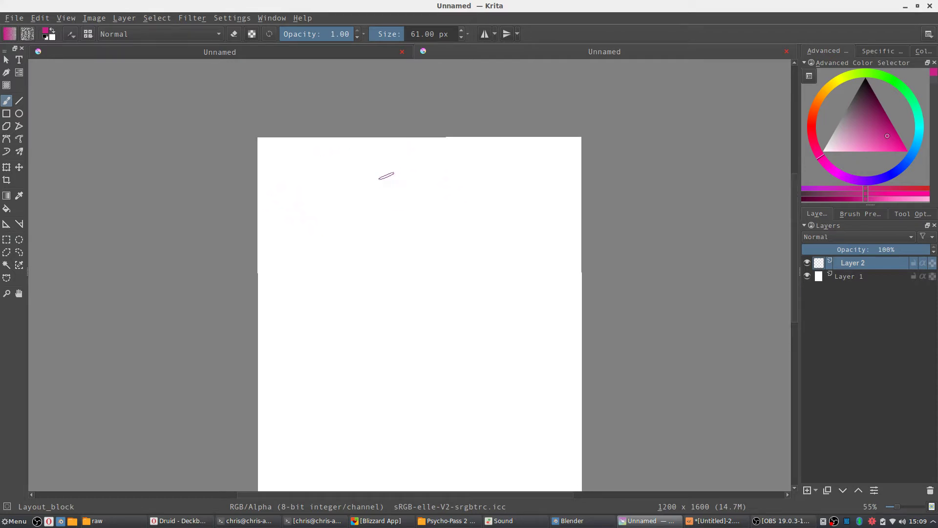
{"action": "scroll", "coordinate": [381, 105], "scroll_direction": "up", "scroll_amount": 4}
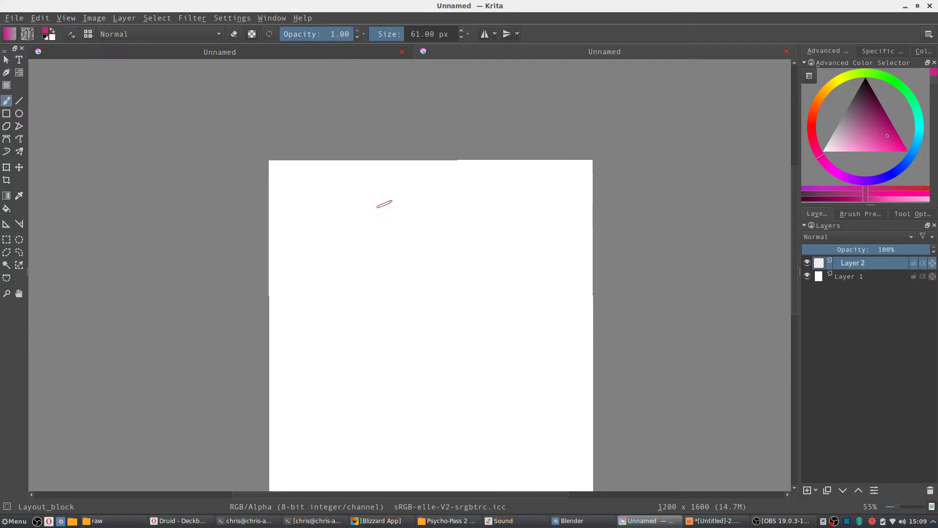
Bring GIMP forward, scroll around its canvas, then Alt+Tab back to Krita.
{"action": "left_click", "coordinate": [715, 521]}
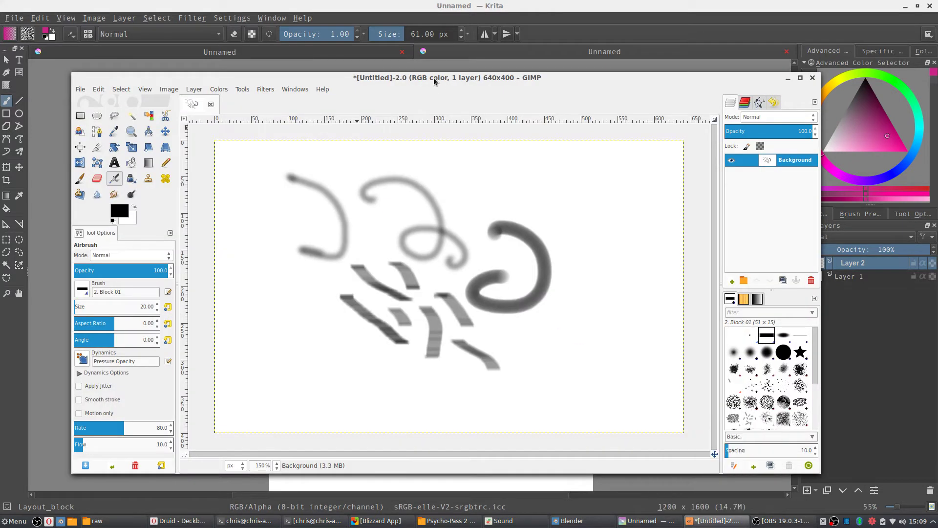
{"action": "scroll", "coordinate": [464, 148], "scroll_direction": "down", "scroll_amount": 2}
{"action": "scroll", "coordinate": [534, 220], "scroll_direction": "left", "scroll_amount": 2}
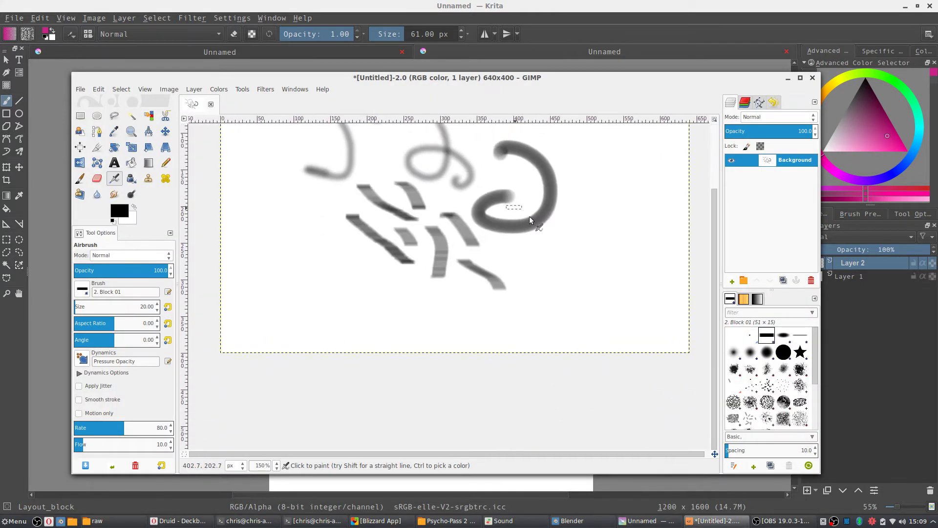
{"action": "scroll", "coordinate": [446, 167], "scroll_direction": "up", "scroll_amount": 2}
{"action": "key", "text": "alt+Tab"}
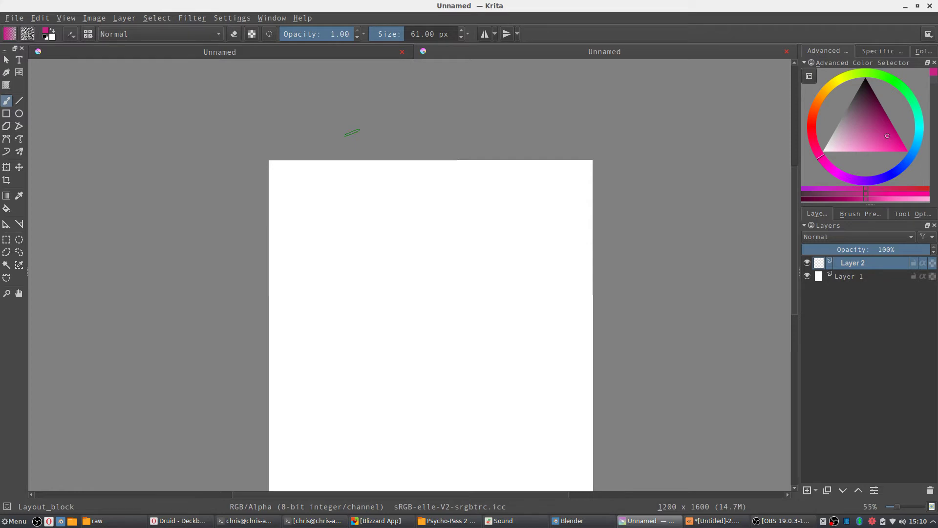
Show the pop-up palette with brush presets and colour wheel over the blank canvas.
{"action": "right_click", "coordinate": [366, 191]}
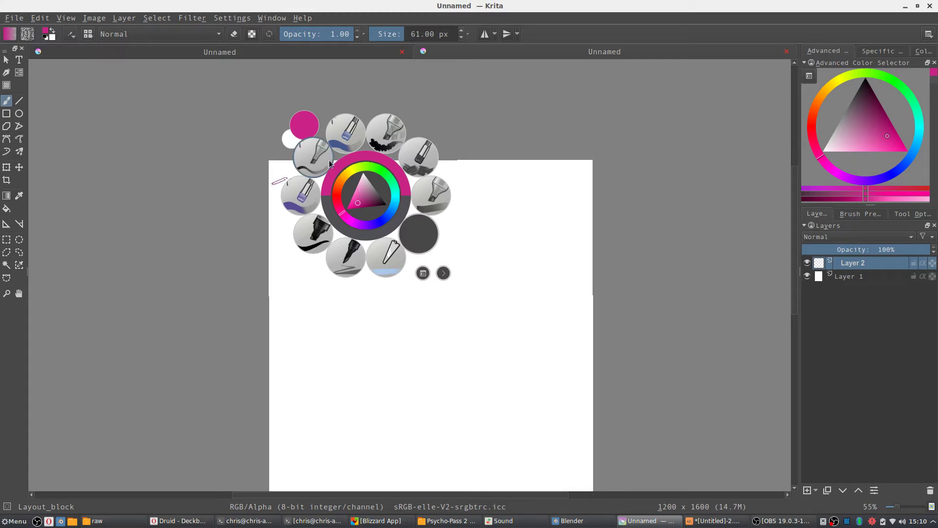
Choose the Fill_block preset, then browse the palette's brush tags through to Erasers.
{"action": "left_click", "coordinate": [312, 235]}
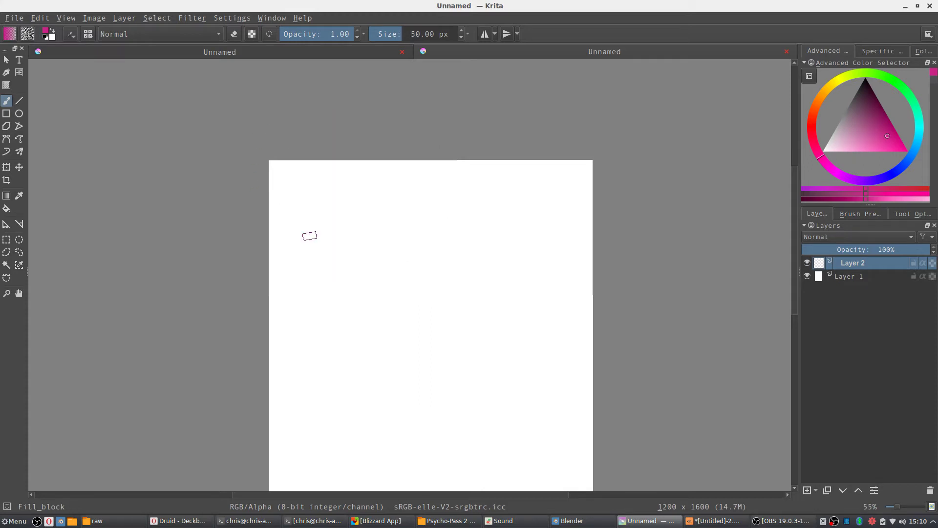
{"action": "right_click", "coordinate": [345, 168]}
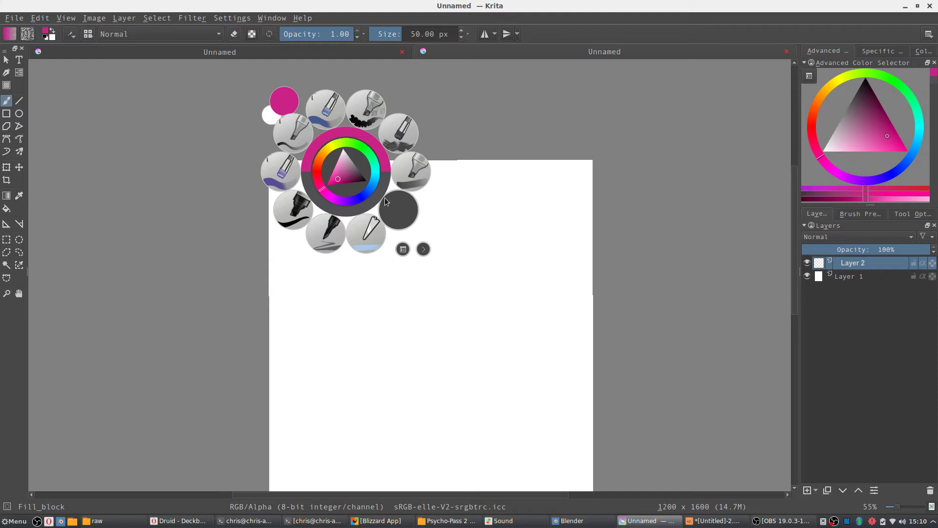
{"action": "left_click", "coordinate": [403, 249]}
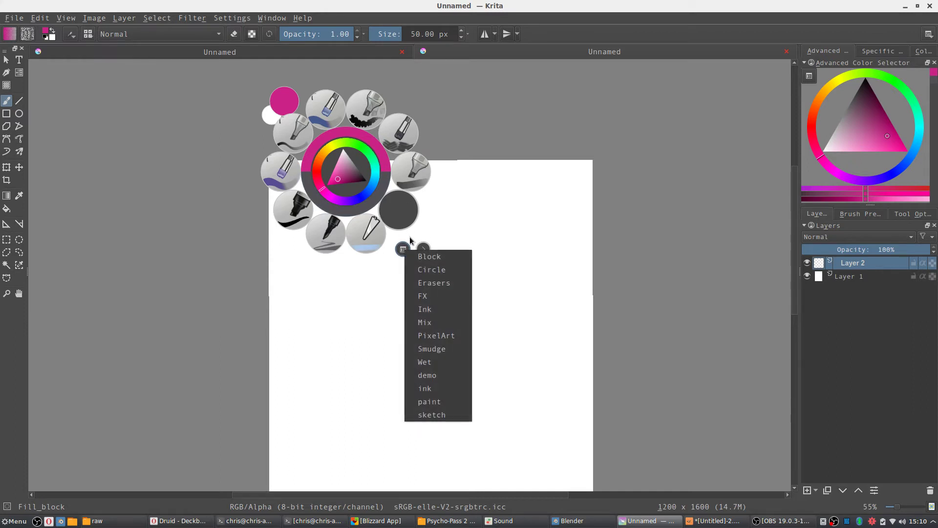
{"action": "left_click", "coordinate": [430, 283]}
{"action": "left_click", "coordinate": [403, 249]}
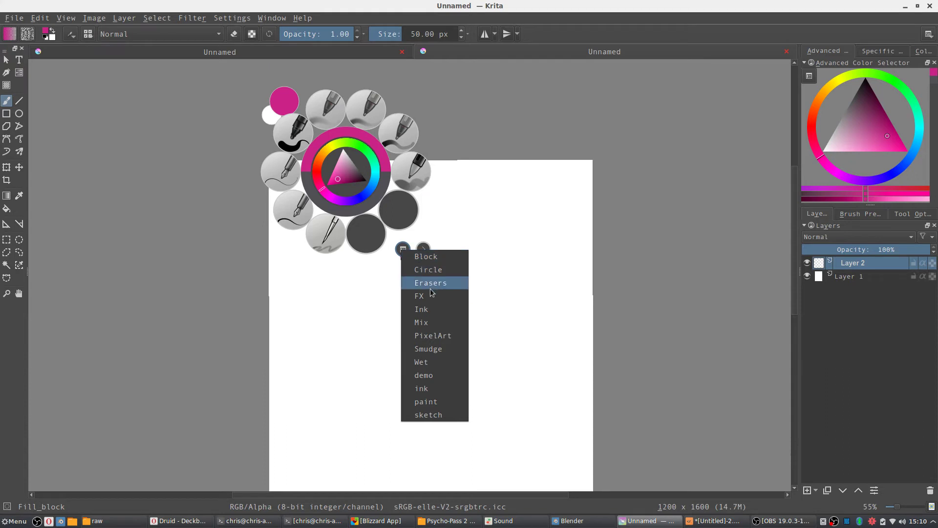
{"action": "left_click", "coordinate": [432, 283]}
Filter to the Ink tag, pick Ink_tilt_20, and draw a closed magenta blob outline.
{"action": "left_click", "coordinate": [404, 249]}
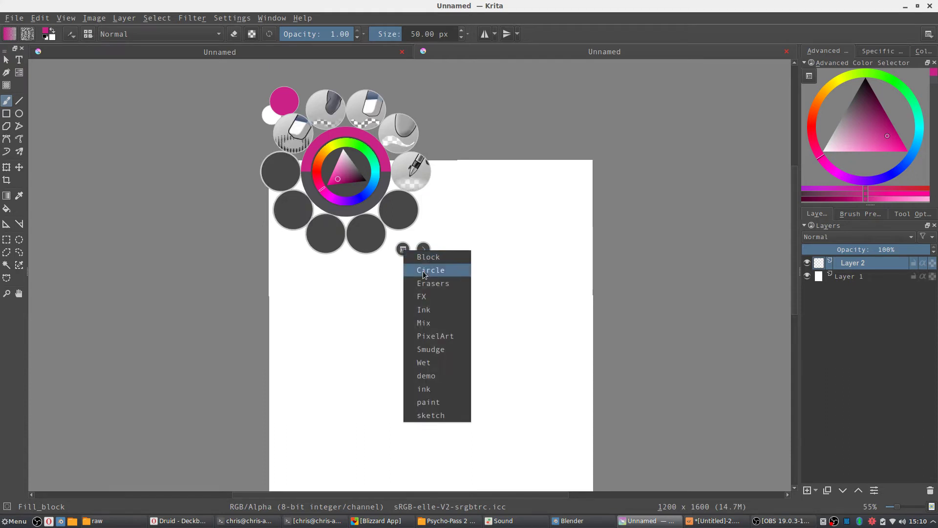
{"action": "left_click", "coordinate": [421, 296]}
{"action": "left_click", "coordinate": [403, 251]}
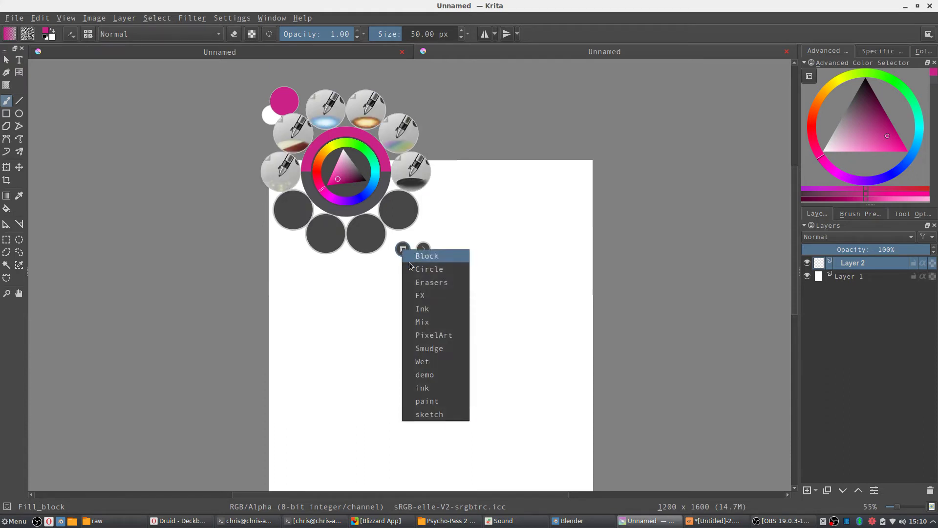
{"action": "left_click", "coordinate": [422, 309]}
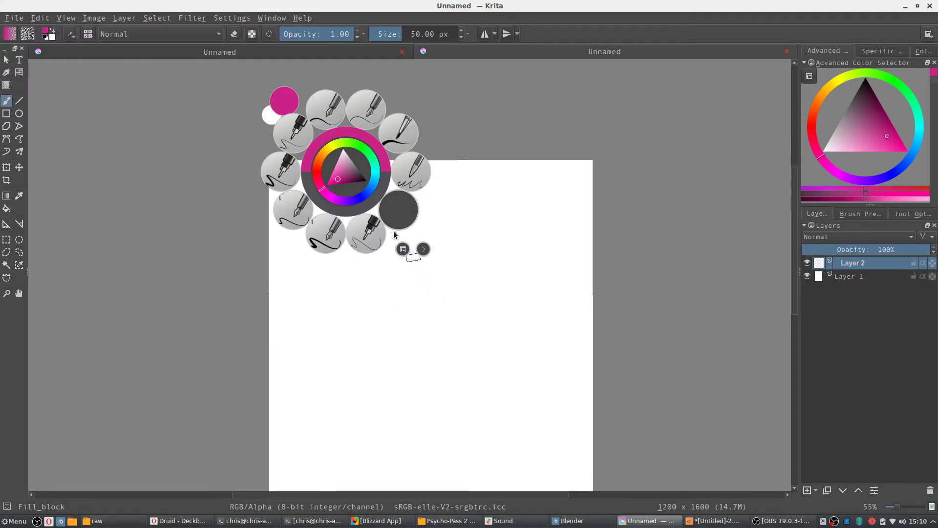
{"action": "left_click", "coordinate": [328, 239]}
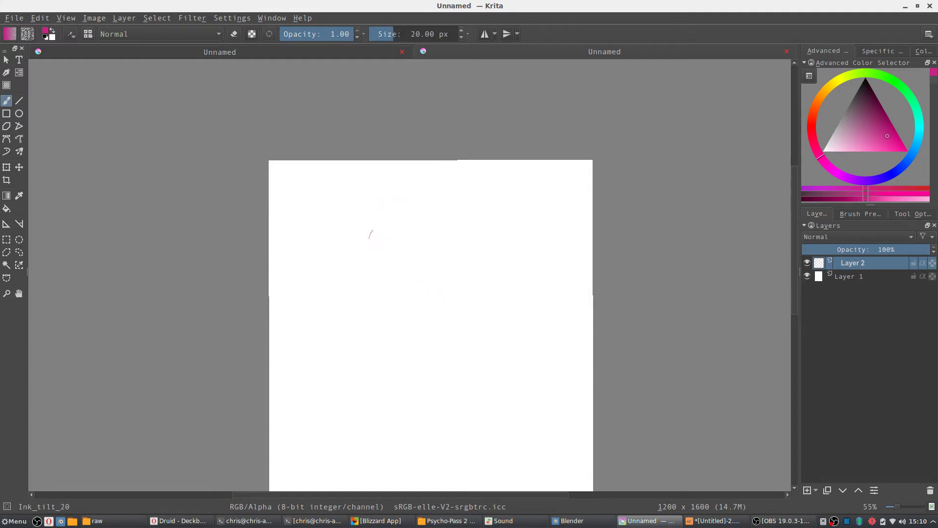
{"action": "mouse_move", "coordinate": [369, 234]}
{"action": "left_mouse_down"}
{"action": "mouse_move", "coordinate": [463, 270]}
{"action": "mouse_move", "coordinate": [397, 333]}
{"action": "mouse_move", "coordinate": [362, 249]}
{"action": "left_mouse_up"}
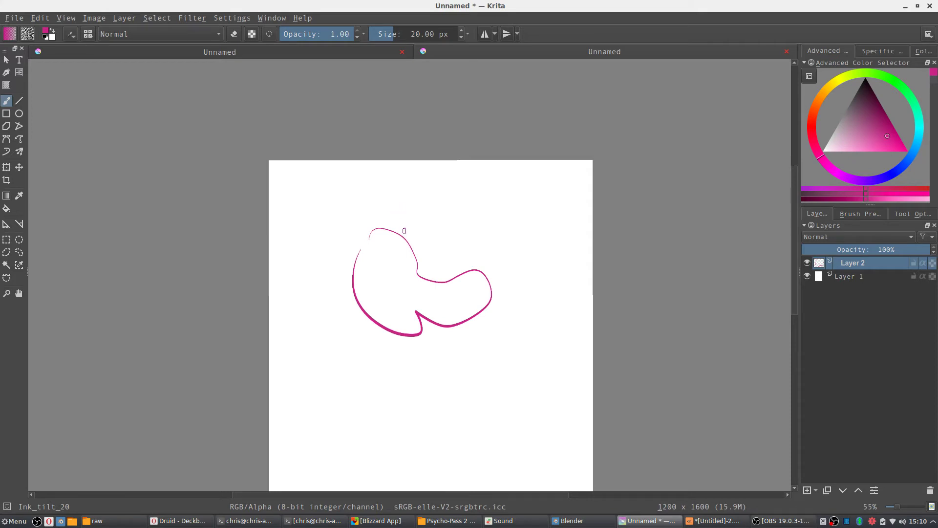
Pick the Fill_block brush and paint a thick magenta arc around the blob.
{"action": "right_click", "coordinate": [414, 204]}
{"action": "left_click", "coordinate": [464, 280]}
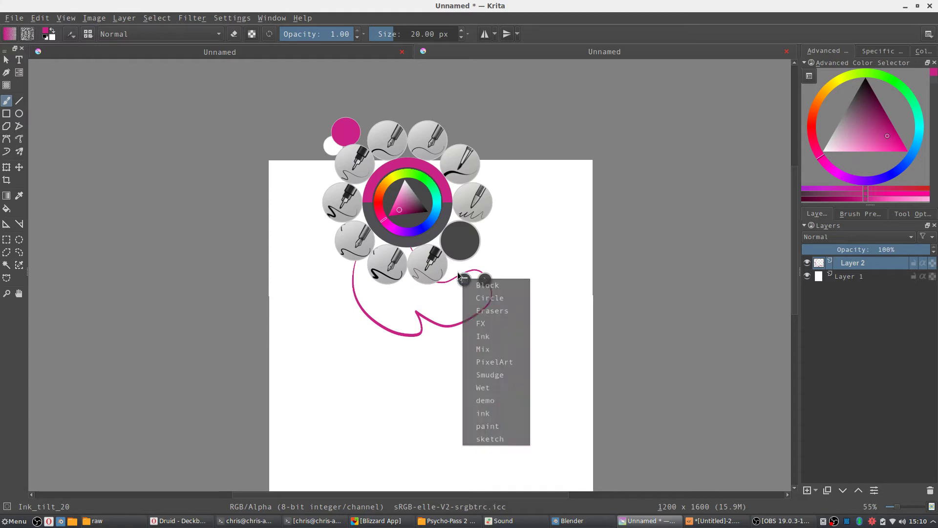
{"action": "left_click", "coordinate": [488, 285]}
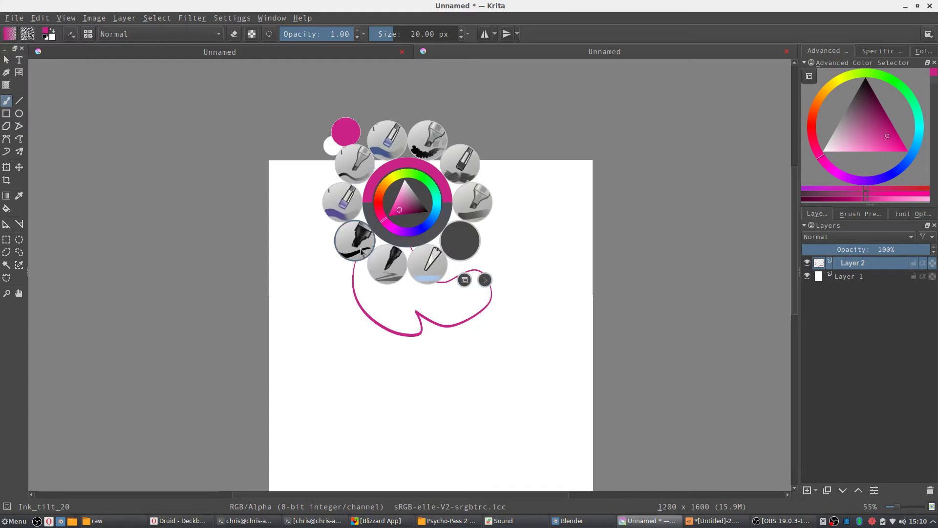
{"action": "left_click", "coordinate": [471, 202]}
{"action": "mouse_move", "coordinate": [488, 192]}
{"action": "left_mouse_down"}
{"action": "mouse_move", "coordinate": [514, 214]}
{"action": "mouse_move", "coordinate": [352, 345]}
{"action": "left_mouse_up"}
Switch the colour to cyan, paint a stroke across the shape, then add faint Block_bristles loops.
{"action": "right_click", "coordinate": [354, 243]}
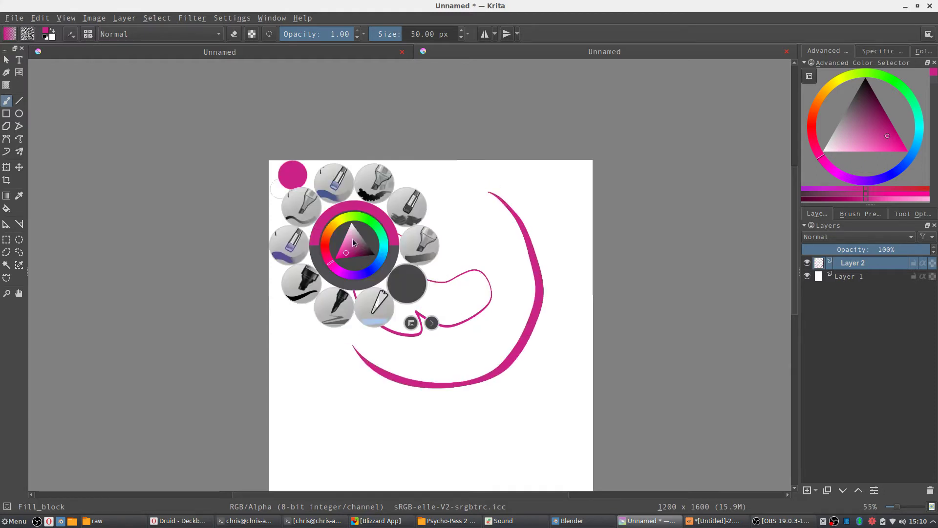
{"action": "left_click", "coordinate": [381, 248]}
{"action": "left_click", "coordinate": [385, 234]}
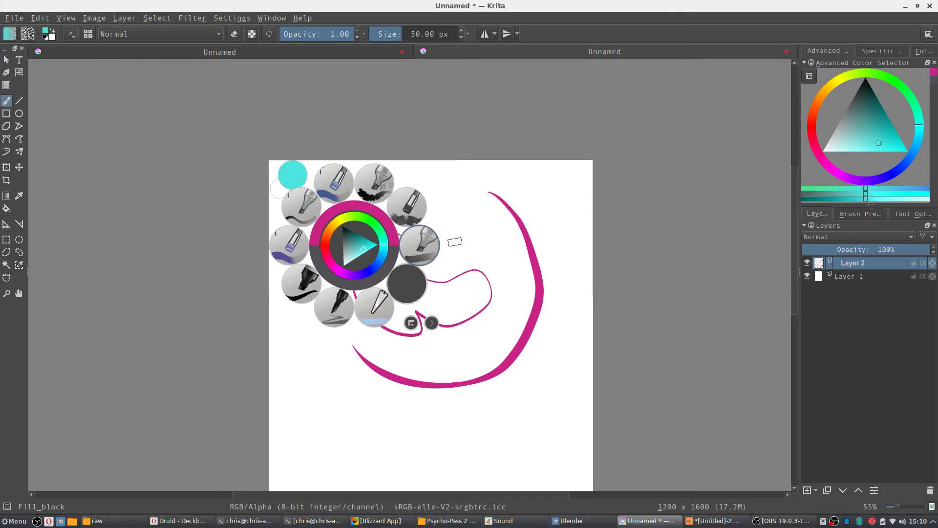
{"action": "left_click", "coordinate": [449, 241]}
{"action": "left_click_drag", "start_coordinate": [375, 217], "coordinate": [432, 273]}
{"action": "right_click", "coordinate": [376, 200]}
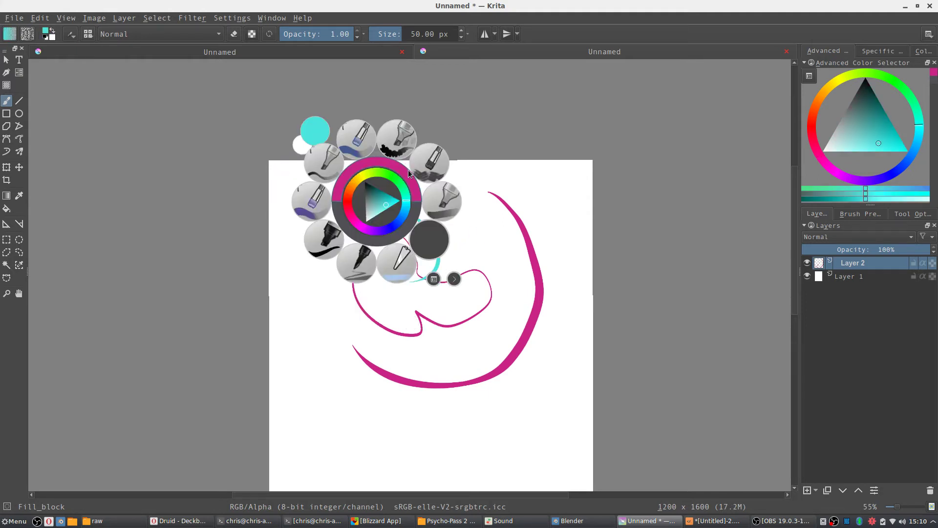
{"action": "left_click", "coordinate": [435, 162]}
{"action": "mouse_move", "coordinate": [372, 312]}
{"action": "left_mouse_down"}
{"action": "mouse_move", "coordinate": [342, 293]}
{"action": "mouse_move", "coordinate": [415, 251]}
{"action": "left_mouse_up"}
Pick PixelArt_Square from the PixelArt tag and paint a small blocky cyan loop.
{"action": "right_click", "coordinate": [386, 188]}
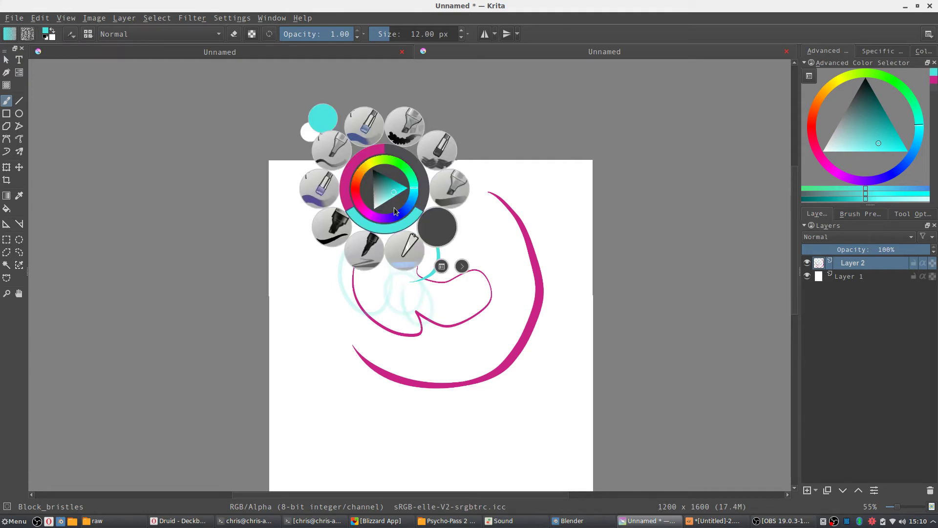
{"action": "left_click", "coordinate": [442, 267]}
{"action": "left_click", "coordinate": [475, 352]}
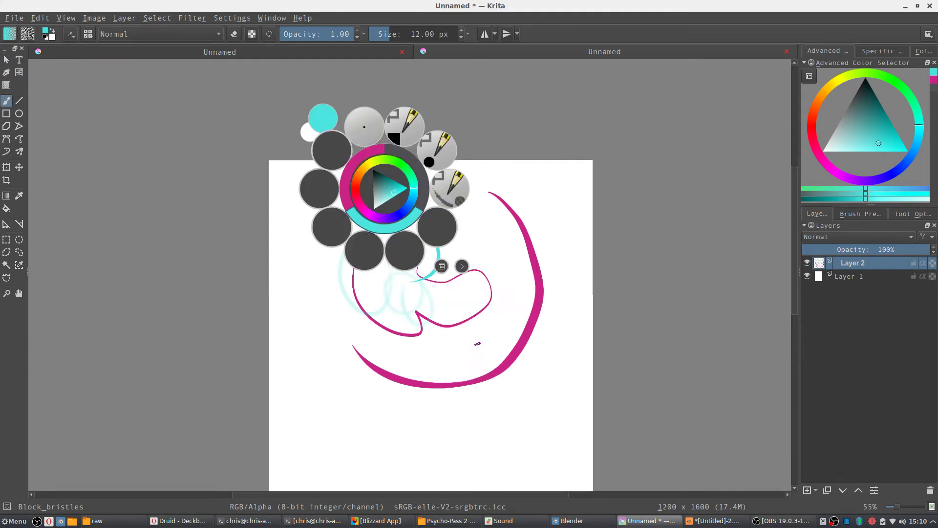
{"action": "left_click", "coordinate": [407, 134]}
{"action": "left_click_drag", "start_coordinate": [366, 225], "coordinate": [388, 230]}
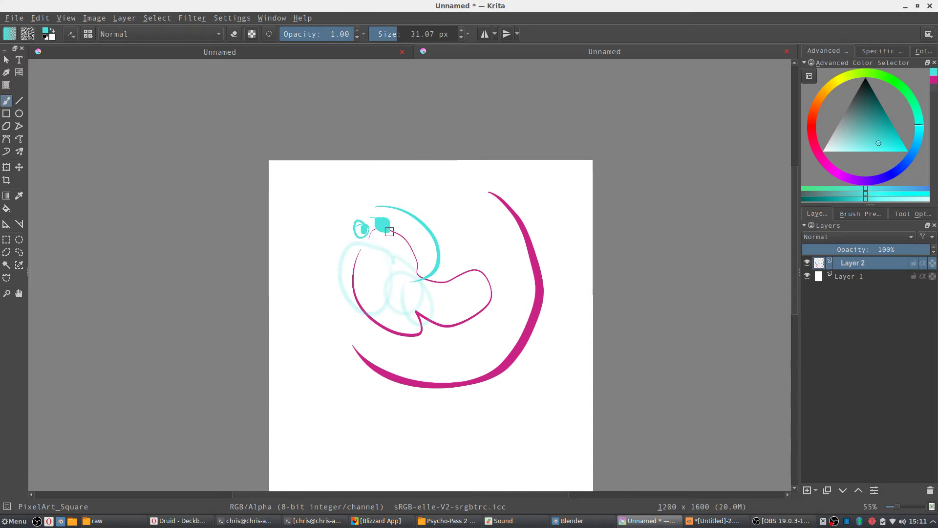
{"action": "scroll", "coordinate": [404, 197], "scroll_direction": "up", "scroll_amount": 5}
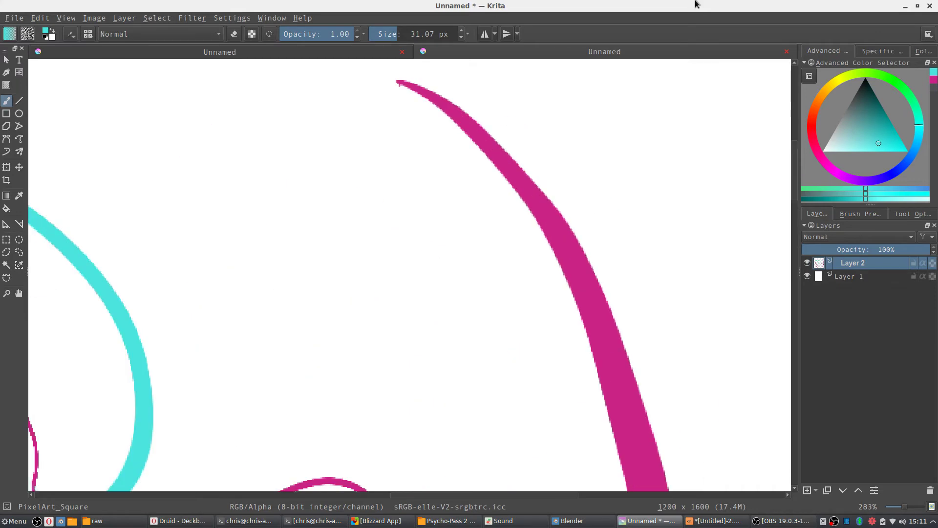
{"action": "scroll", "coordinate": [306, 235], "scroll_direction": "down", "scroll_amount": 2}
Toggle eraser mode with E, erase the small cyan circle, blob and part of the faint loop, then switch to GIMP.
{"action": "scroll", "coordinate": [362, 249], "scroll_direction": "up", "scroll_amount": 4}
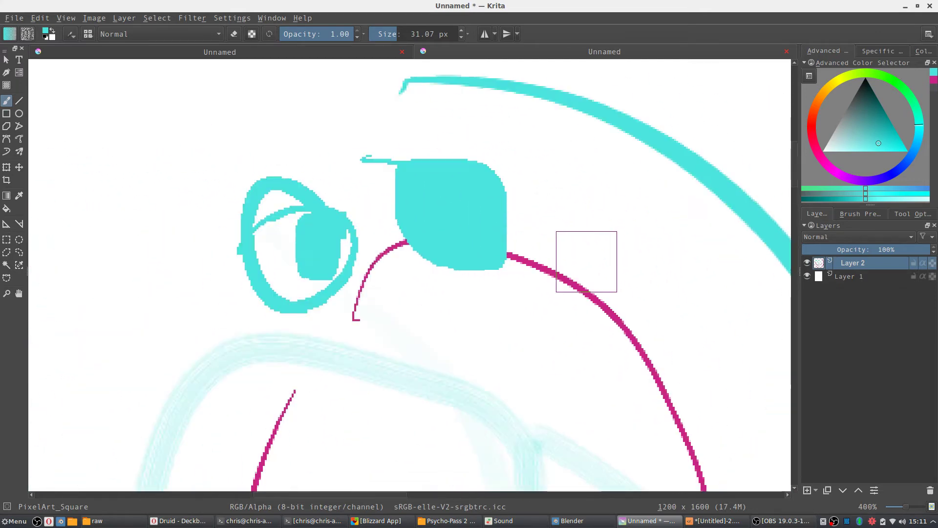
{"action": "scroll", "coordinate": [463, 241], "scroll_direction": "up", "scroll_amount": 1}
{"action": "scroll", "coordinate": [425, 196], "scroll_direction": "down", "scroll_amount": 4}
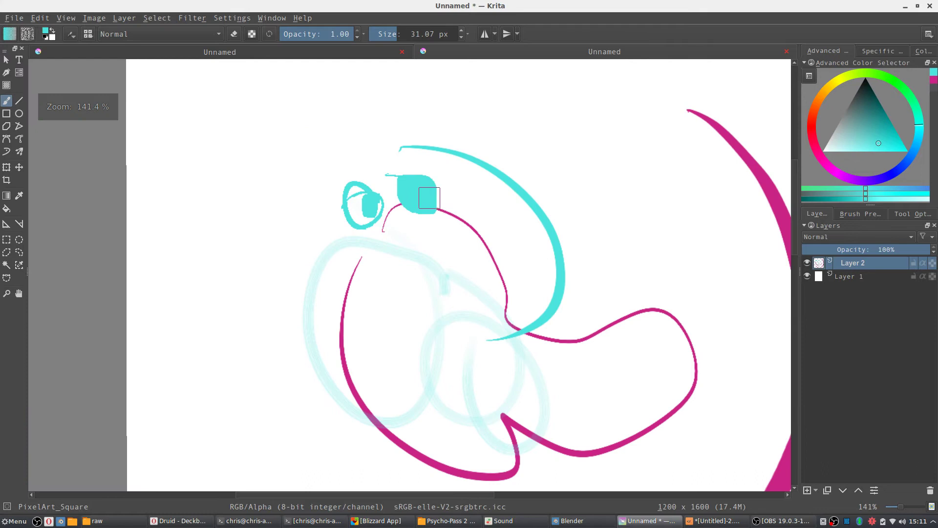
{"action": "scroll", "coordinate": [496, 224], "scroll_direction": "down", "scroll_amount": 2}
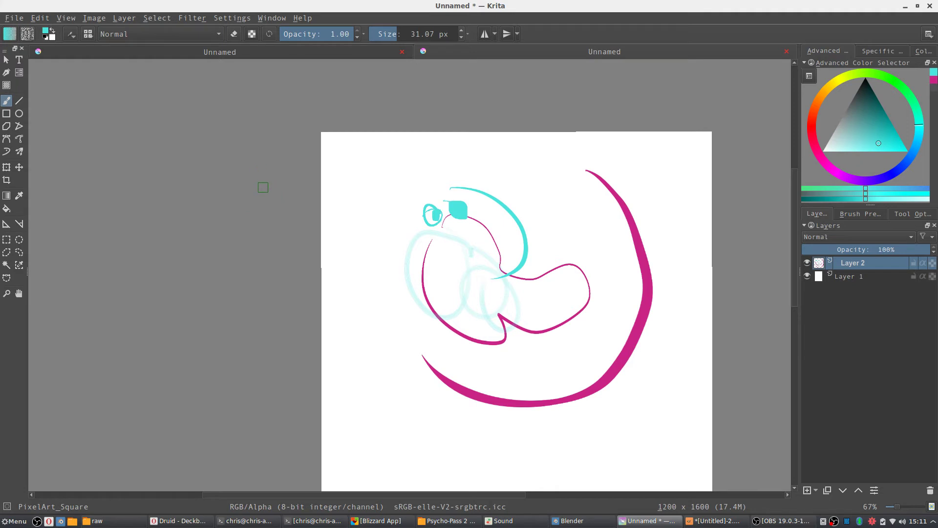
{"action": "key", "text": "e"}
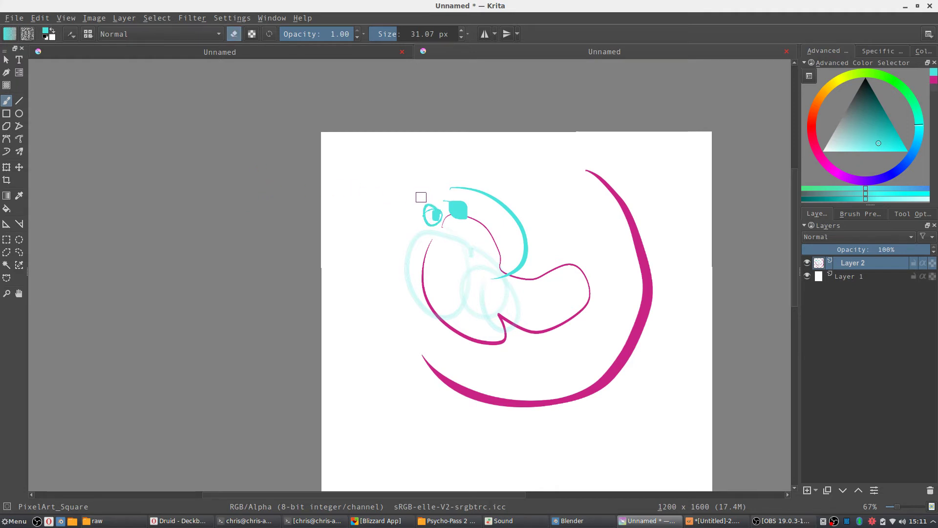
{"action": "mouse_move", "coordinate": [428, 210]}
{"action": "left_mouse_down"}
{"action": "mouse_move", "coordinate": [415, 274]}
{"action": "mouse_move", "coordinate": [417, 219]}
{"action": "mouse_move", "coordinate": [430, 213]}
{"action": "mouse_move", "coordinate": [432, 282]}
{"action": "left_mouse_up"}
{"action": "mouse_move", "coordinate": [441, 197]}
{"action": "left_mouse_down"}
{"action": "mouse_move", "coordinate": [455, 251]}
{"action": "mouse_move", "coordinate": [465, 199]}
{"action": "left_mouse_up"}
{"action": "key", "text": "alt+Tab"}
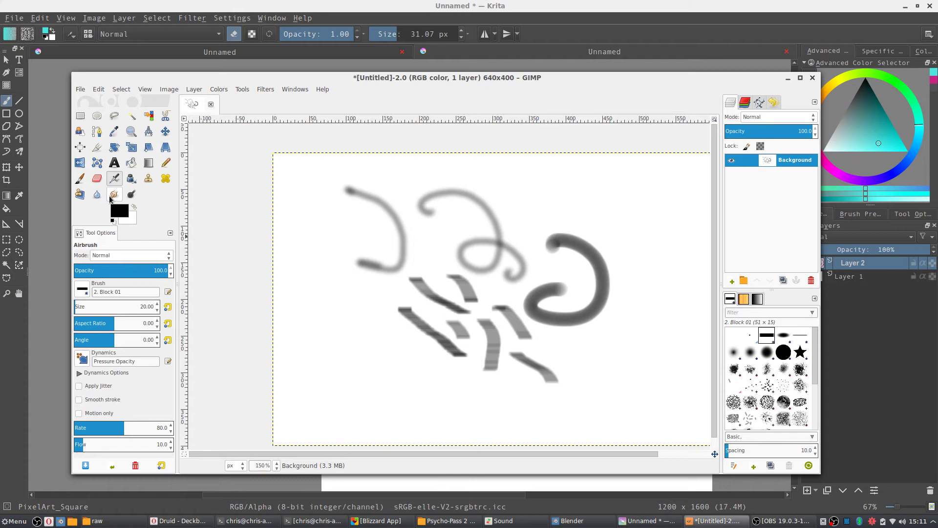
Erase white patches through the middle grey strokes, then reselect the Paintbrush.
{"action": "left_click", "coordinate": [97, 178]}
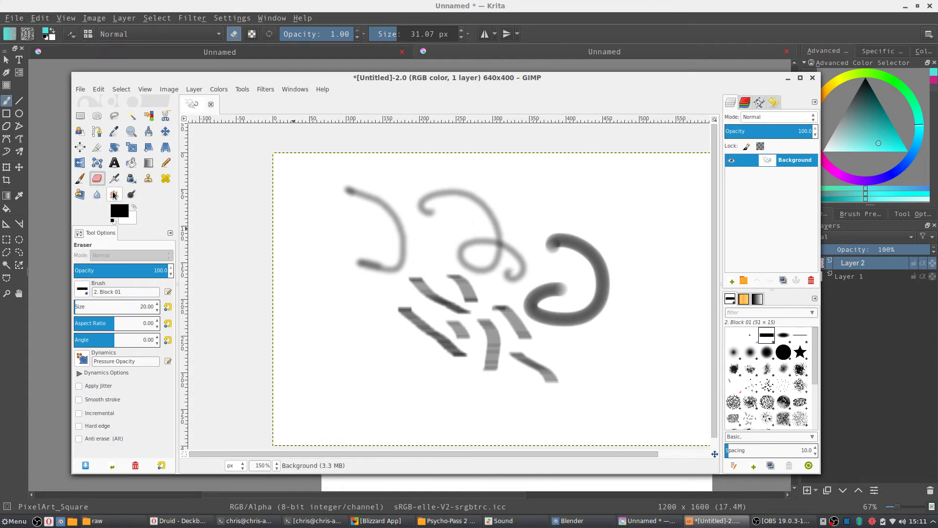
{"action": "mouse_move", "coordinate": [387, 216]}
{"action": "left_mouse_down"}
{"action": "mouse_move", "coordinate": [461, 279]}
{"action": "mouse_move", "coordinate": [452, 311]}
{"action": "left_mouse_up"}
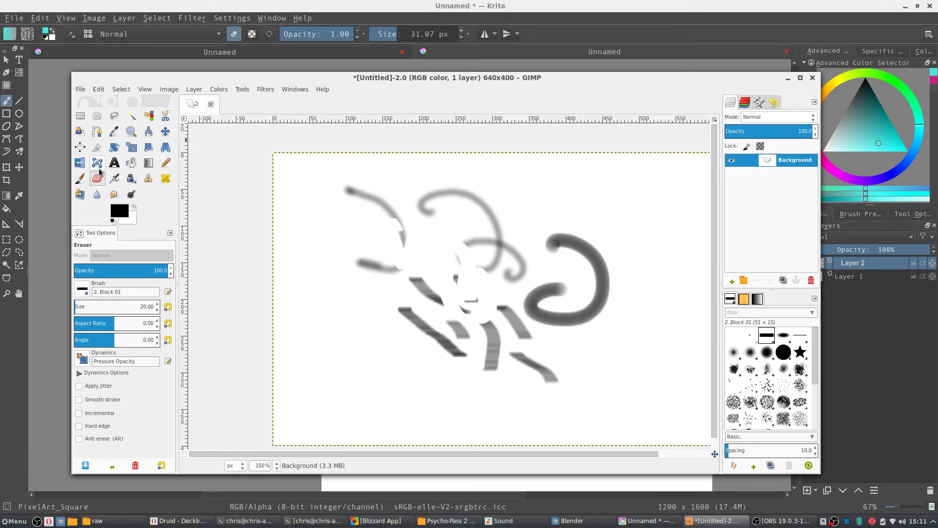
{"action": "left_click", "coordinate": [80, 178]}
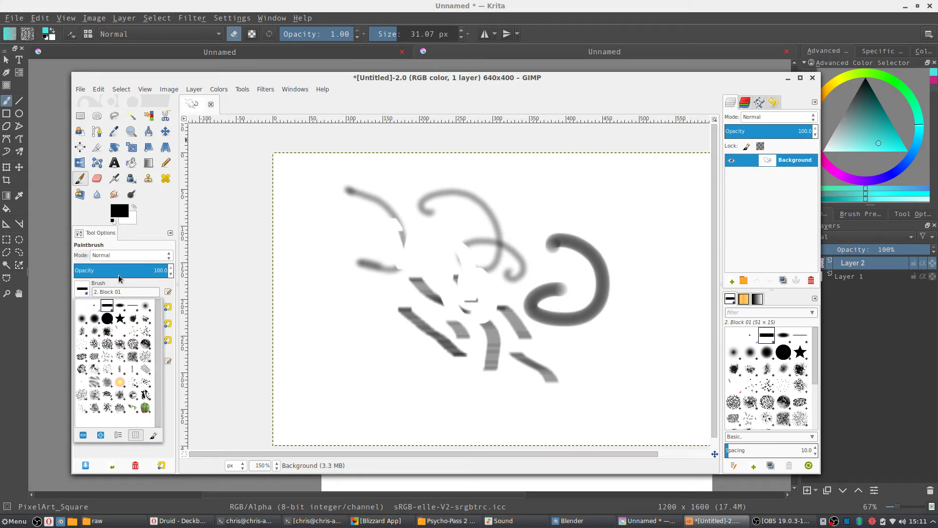
Paint a black Star-tip zigzag, then a thick C-shaped stroke with the Hardness 100 tip.
{"action": "left_click", "coordinate": [120, 318]}
{"action": "mouse_move", "coordinate": [298, 253]}
{"action": "left_mouse_down"}
{"action": "mouse_move", "coordinate": [374, 351]}
{"action": "mouse_move", "coordinate": [391, 351]}
{"action": "mouse_move", "coordinate": [409, 264]}
{"action": "left_mouse_up"}
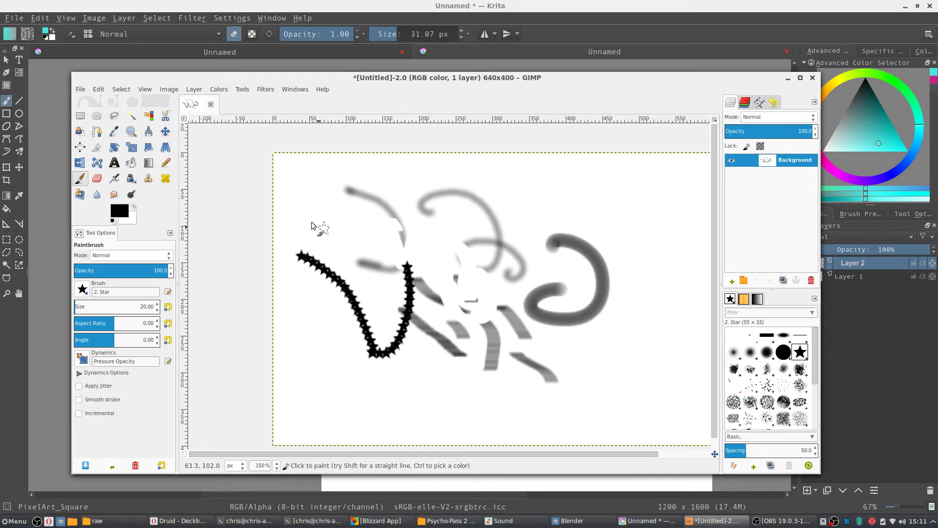
{"action": "left_click", "coordinate": [89, 290]}
{"action": "left_click", "coordinate": [103, 316]}
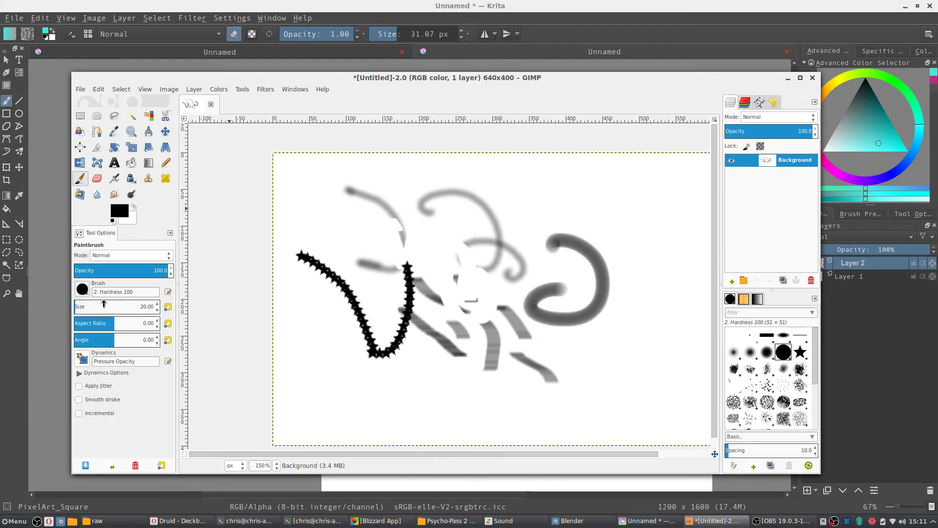
{"action": "mouse_move", "coordinate": [462, 210]}
{"action": "left_mouse_down"}
{"action": "mouse_move", "coordinate": [596, 225]}
{"action": "mouse_move", "coordinate": [481, 299]}
{"action": "left_mouse_up"}
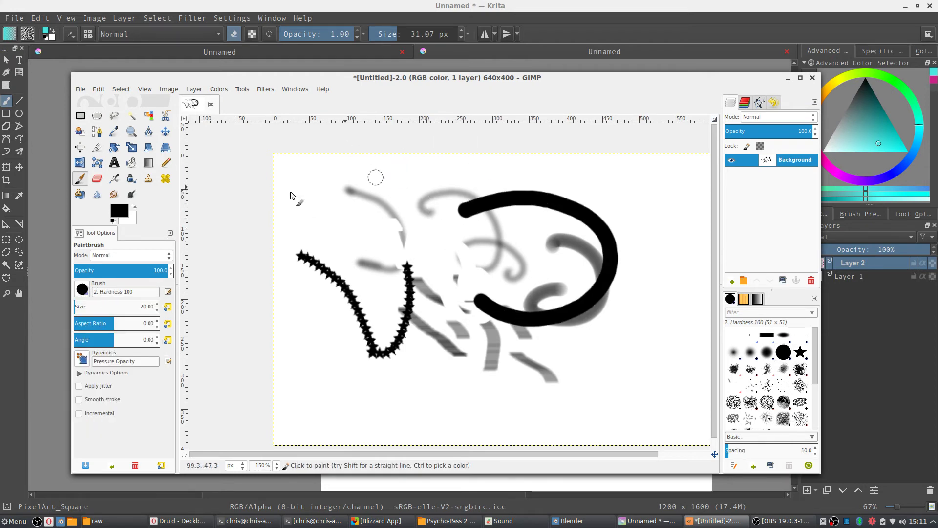
Set Dynamics to Basic Simple and paint a thick black loop.
{"action": "left_click", "coordinate": [92, 361]}
{"action": "left_click_drag", "start_coordinate": [158, 439], "coordinate": [148, 380]}
{"action": "left_click", "coordinate": [103, 389]}
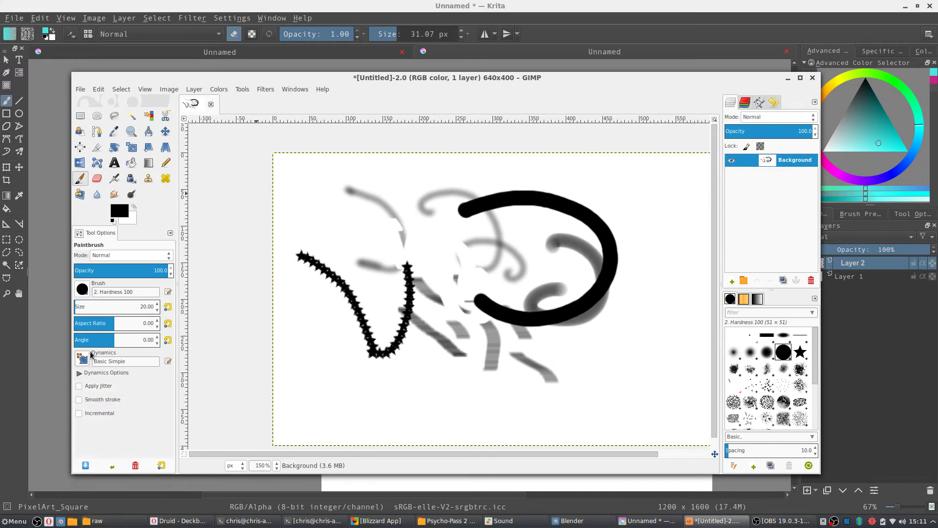
{"action": "mouse_move", "coordinate": [403, 268]}
{"action": "left_mouse_down"}
{"action": "mouse_move", "coordinate": [472, 317]}
{"action": "mouse_move", "coordinate": [463, 342]}
{"action": "left_mouse_up"}
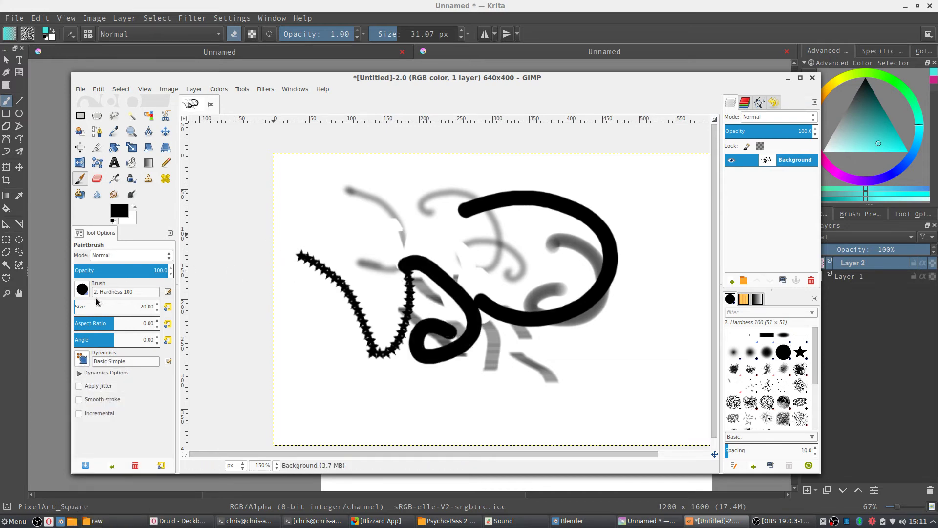
Switch Dynamics to Speed Size Opacity and add thin tapering strokes inside and right of the loop.
{"action": "left_click", "coordinate": [92, 362]}
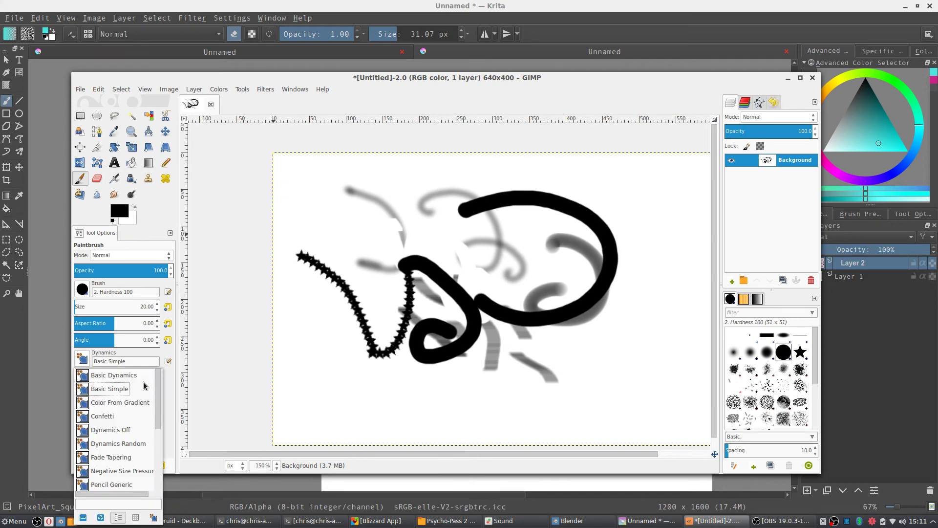
{"action": "scroll", "coordinate": [164, 410], "scroll_direction": "down", "scroll_amount": 5}
{"action": "scroll", "coordinate": [163, 410], "scroll_direction": "up", "scroll_amount": 2}
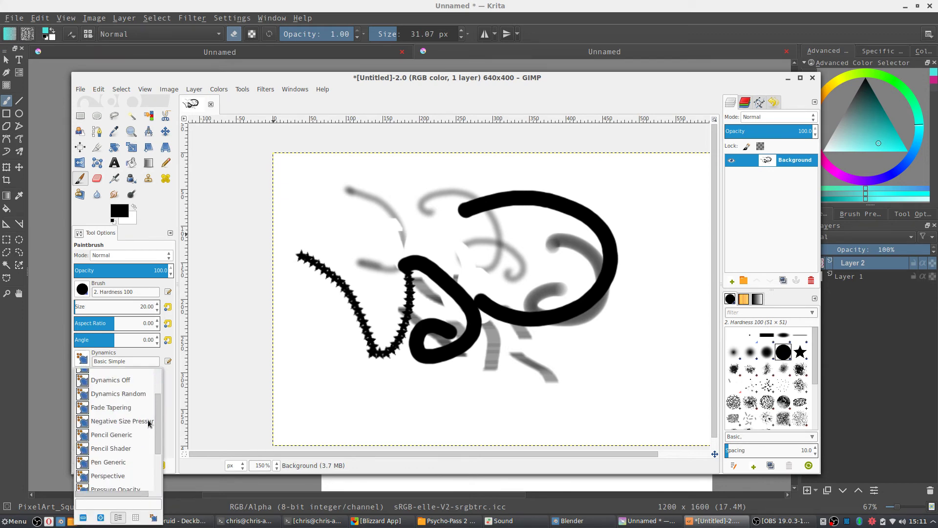
{"action": "scroll", "coordinate": [156, 447], "scroll_direction": "down", "scroll_amount": 3}
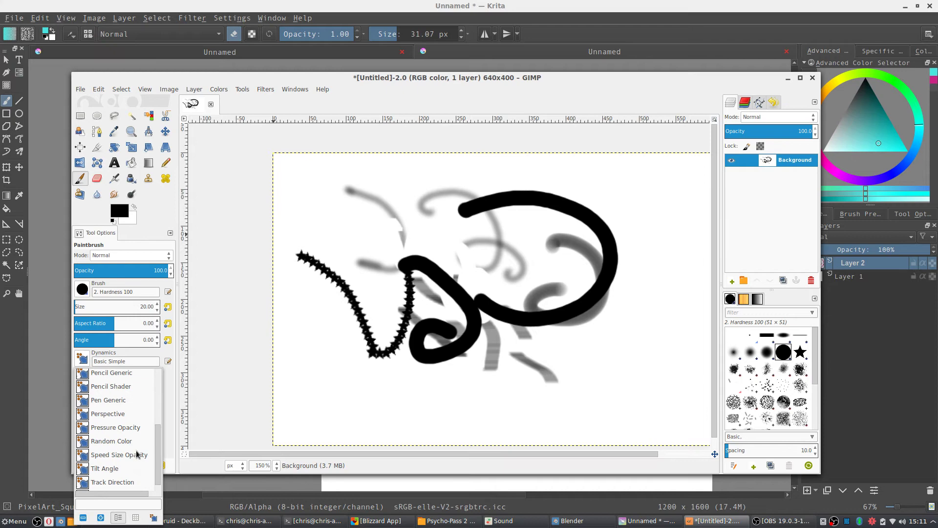
{"action": "left_click", "coordinate": [134, 442]}
{"action": "mouse_move", "coordinate": [562, 215]}
{"action": "left_mouse_down"}
{"action": "mouse_move", "coordinate": [548, 218]}
{"action": "mouse_move", "coordinate": [518, 273]}
{"action": "mouse_move", "coordinate": [569, 274]}
{"action": "mouse_move", "coordinate": [530, 256]}
{"action": "mouse_move", "coordinate": [557, 234]}
{"action": "mouse_move", "coordinate": [569, 254]}
{"action": "left_mouse_up"}
{"action": "left_click_drag", "start_coordinate": [613, 225], "coordinate": [655, 274]}
Raise the Krita window and choose the Block_basic brush preset (86 px) from the Block tag.
{"action": "left_click", "coordinate": [302, 17]}
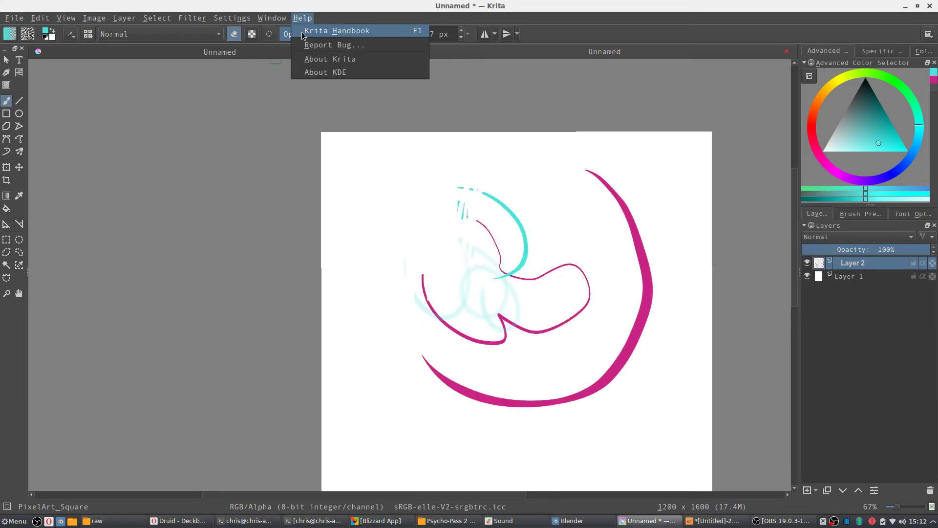
{"action": "left_click", "coordinate": [302, 17]}
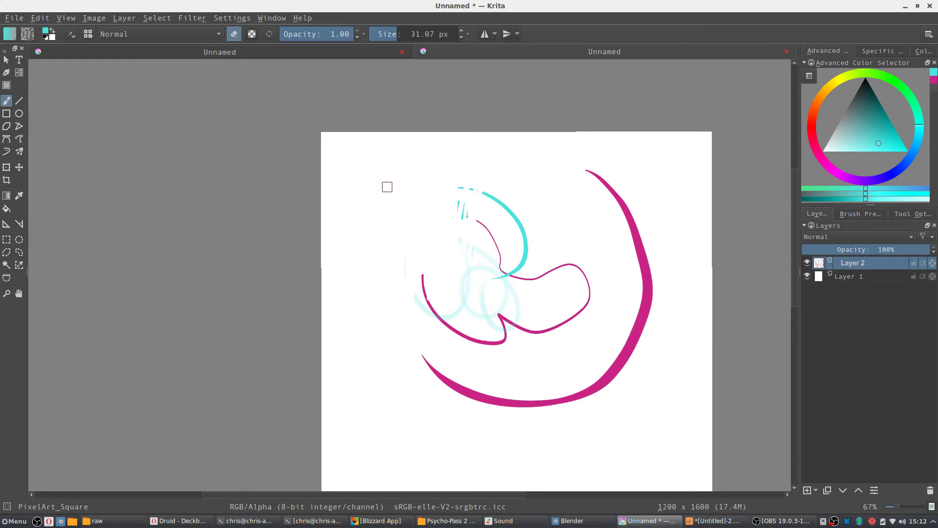
{"action": "right_click", "coordinate": [379, 186]}
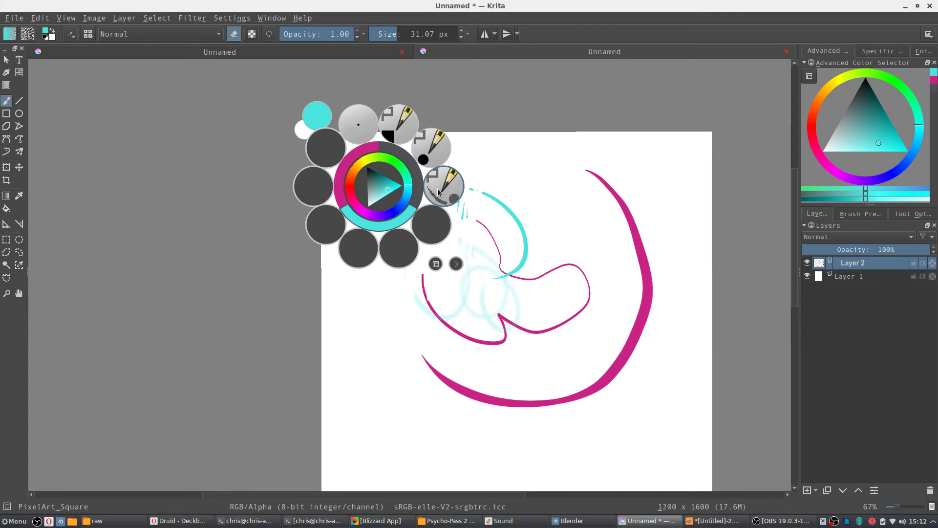
{"action": "left_click", "coordinate": [434, 264]}
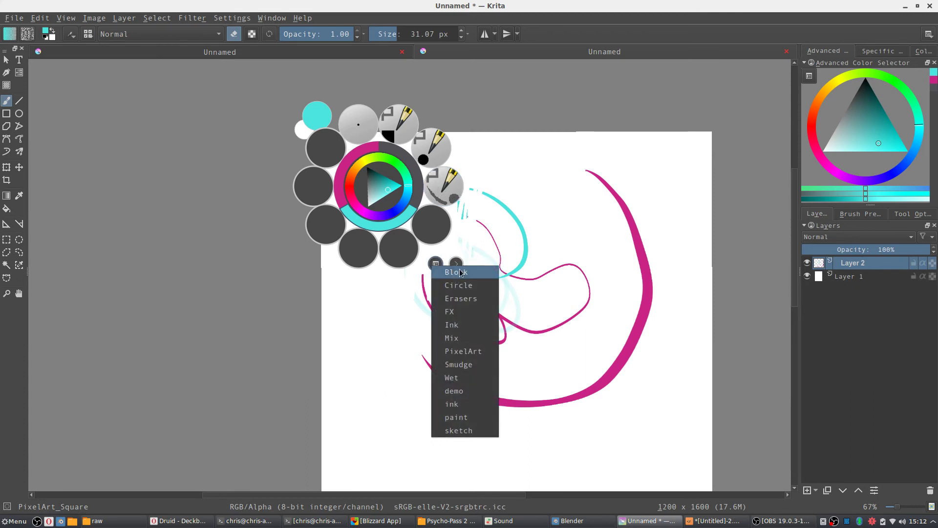
{"action": "left_click", "coordinate": [451, 272]}
{"action": "left_click", "coordinate": [451, 189]}
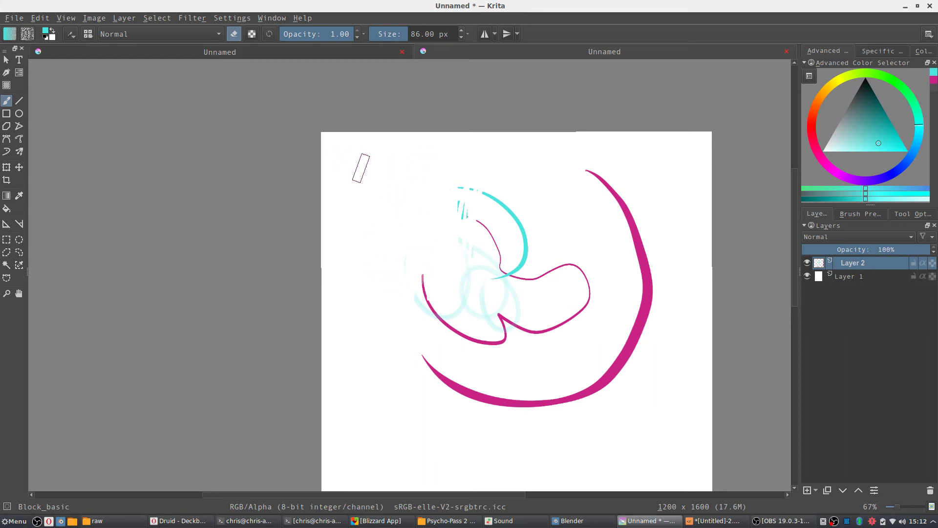
Paint a broad pale-cyan Block_basic stroke, then a cyan loop and top arc with Fill_block.
{"action": "left_click_drag", "start_coordinate": [381, 209], "coordinate": [377, 322]}
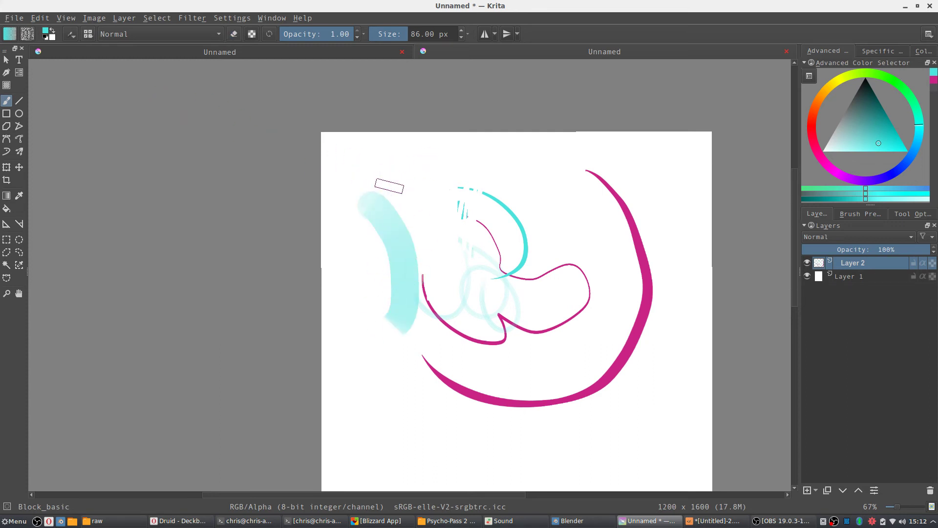
{"action": "right_click", "coordinate": [381, 188]}
{"action": "left_click", "coordinate": [337, 226]}
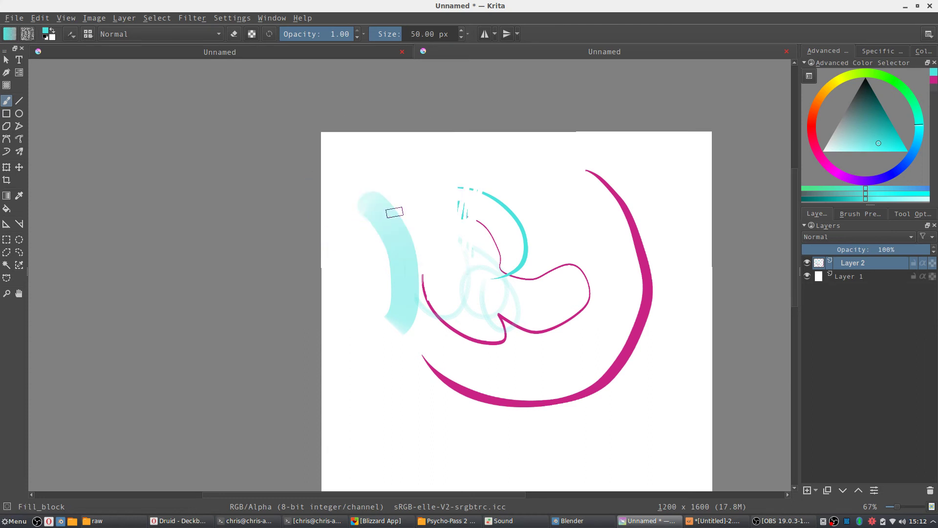
{"action": "left_click_drag", "start_coordinate": [400, 221], "coordinate": [408, 276]}
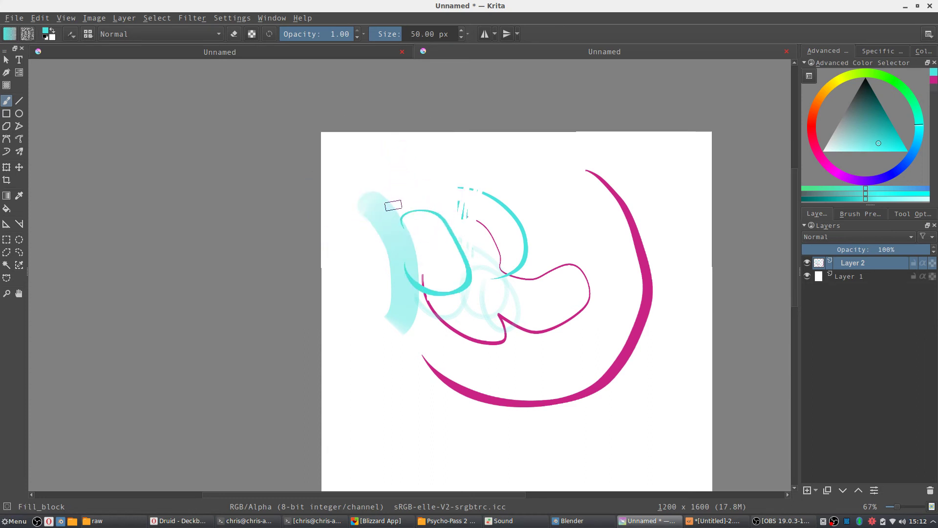
{"action": "left_click_drag", "start_coordinate": [393, 208], "coordinate": [485, 207]}
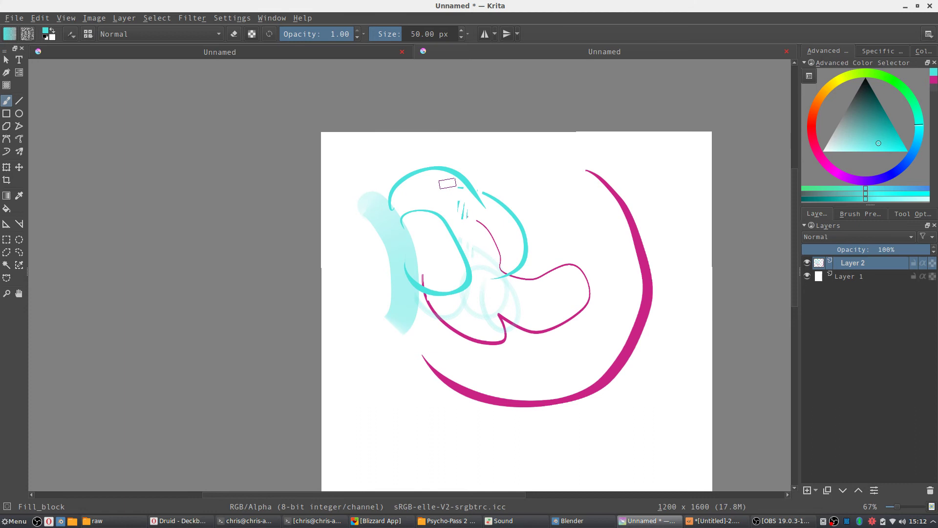
Paint faint cyan arcs at upper right with Layout_block, then bring GIMP's canvas forward.
{"action": "right_click", "coordinate": [463, 151]}
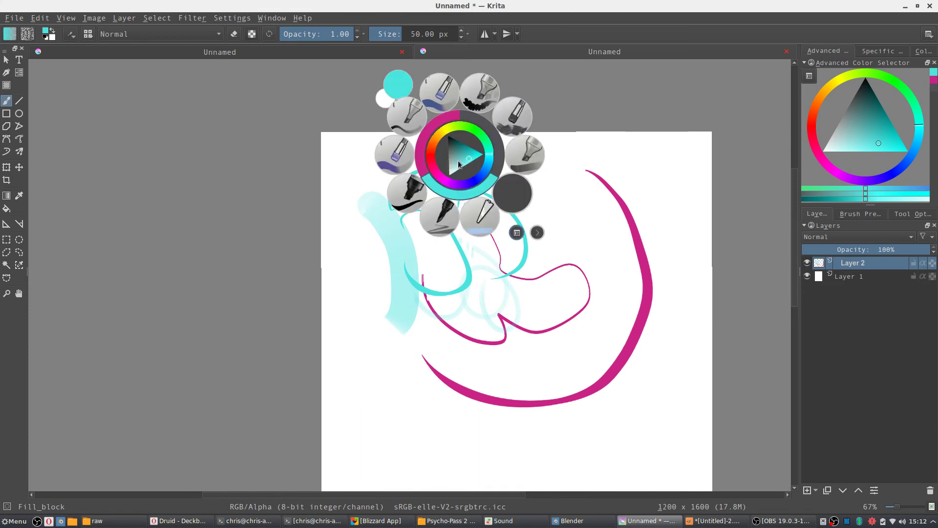
{"action": "left_click", "coordinate": [445, 217]}
{"action": "mouse_move", "coordinate": [493, 166]}
{"action": "left_mouse_down"}
{"action": "mouse_move", "coordinate": [519, 175]}
{"action": "mouse_move", "coordinate": [550, 235]}
{"action": "mouse_move", "coordinate": [540, 258]}
{"action": "left_mouse_up"}
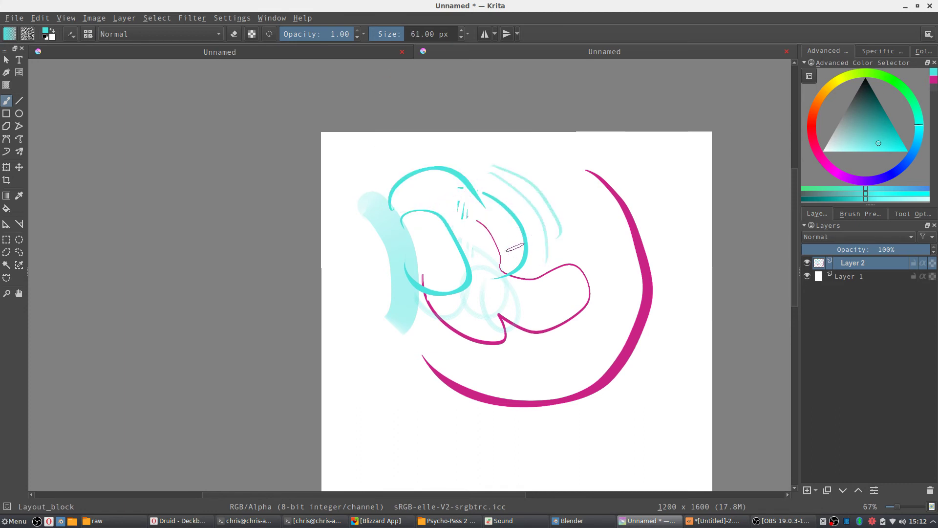
{"action": "mouse_move", "coordinate": [498, 133]}
{"action": "left_mouse_down"}
{"action": "mouse_move", "coordinate": [563, 221]}
{"action": "mouse_move", "coordinate": [550, 252]}
{"action": "left_mouse_up"}
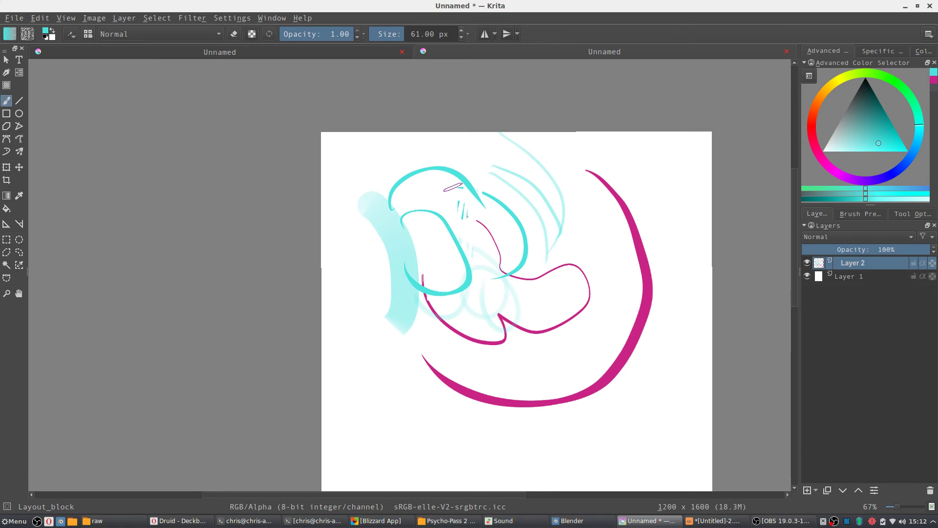
{"action": "left_click", "coordinate": [742, 521]}
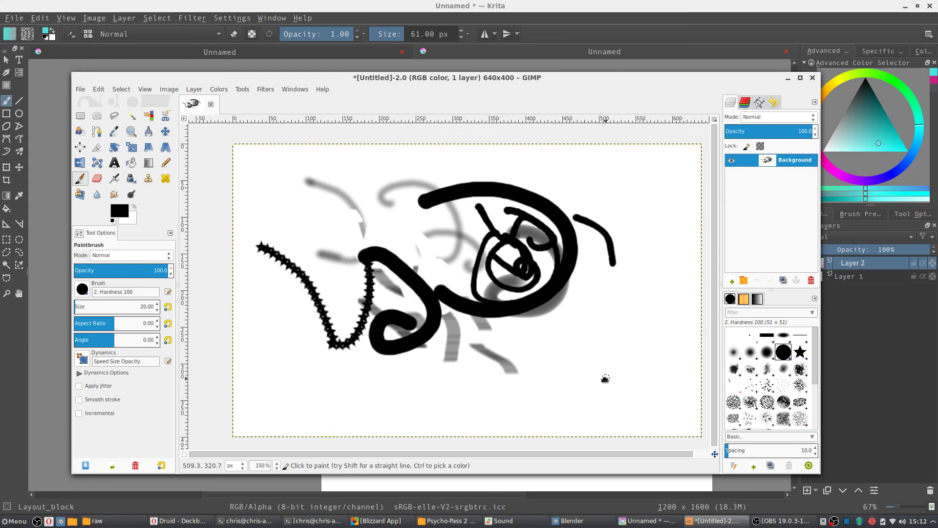
{"action": "left_click", "coordinate": [83, 288]}
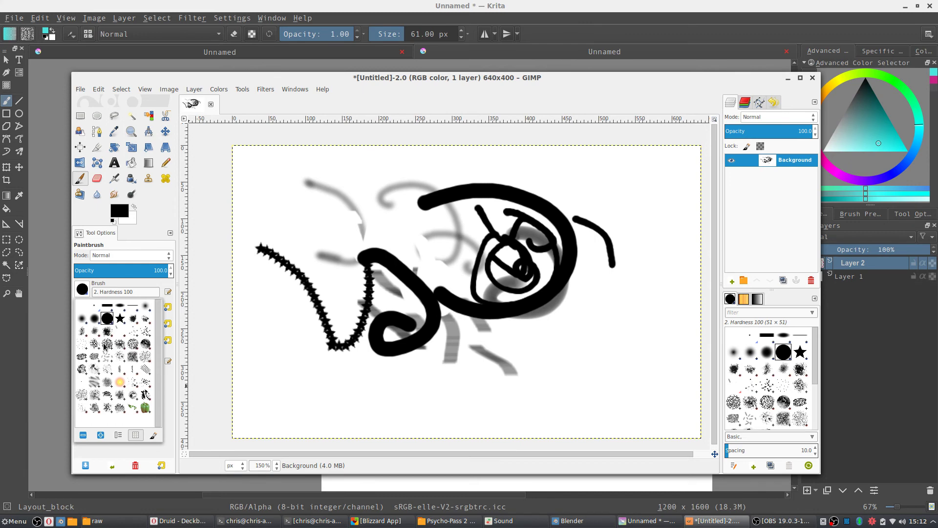
{"action": "left_click", "coordinate": [154, 228]}
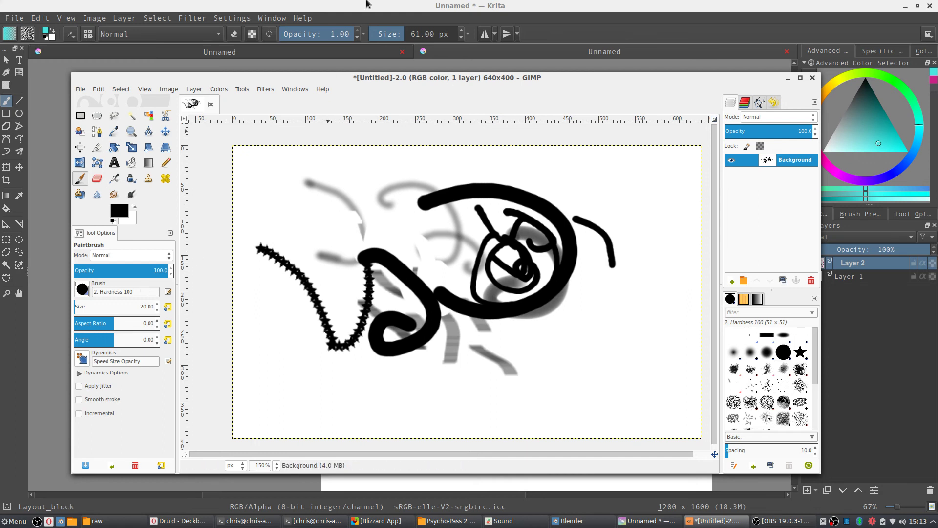
Raise Krita to review the cyan and magenta strokes, then return GIMP's black-stroke canvas to the front.
{"action": "left_click", "coordinate": [366, 4]}
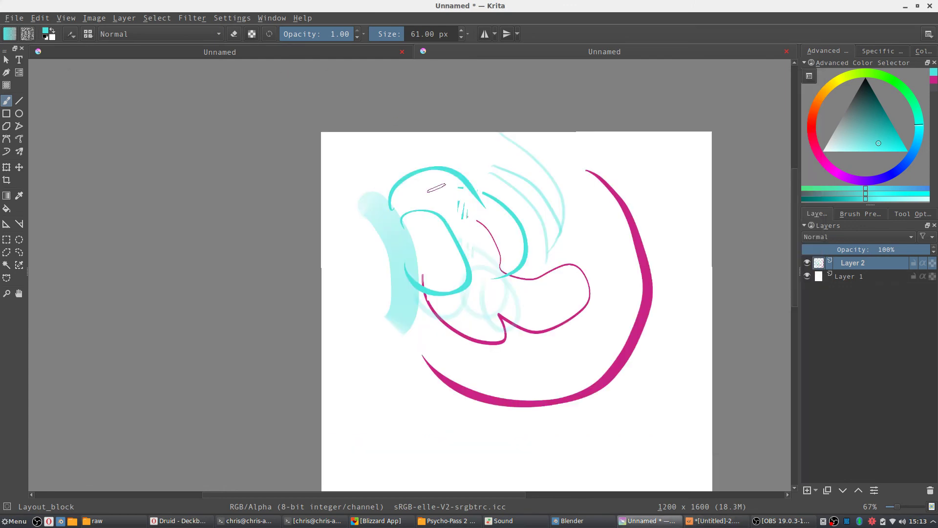
{"action": "right_click", "coordinate": [445, 202]}
{"action": "left_click", "coordinate": [565, 295]}
{"action": "left_click", "coordinate": [734, 526]}
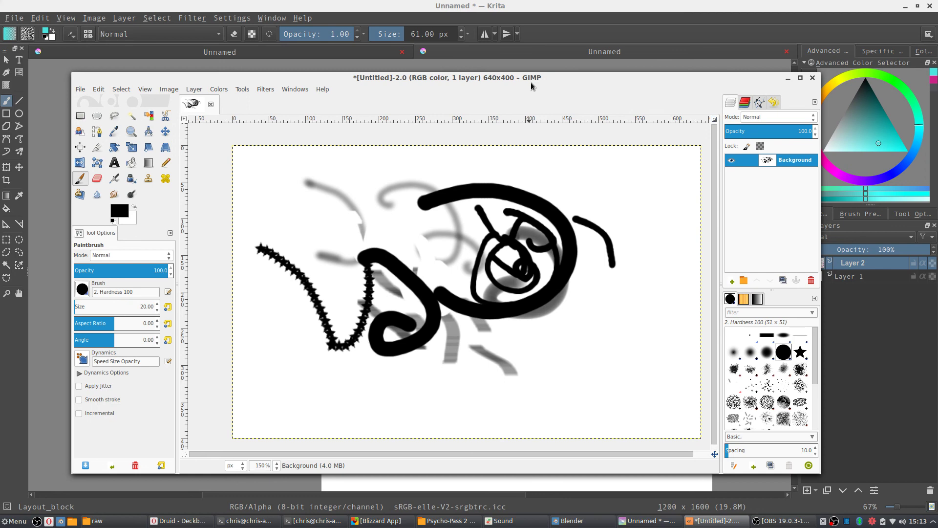
Raise Krita's cyan and magenta canvas above GIMP.
{"action": "left_click", "coordinate": [511, 4]}
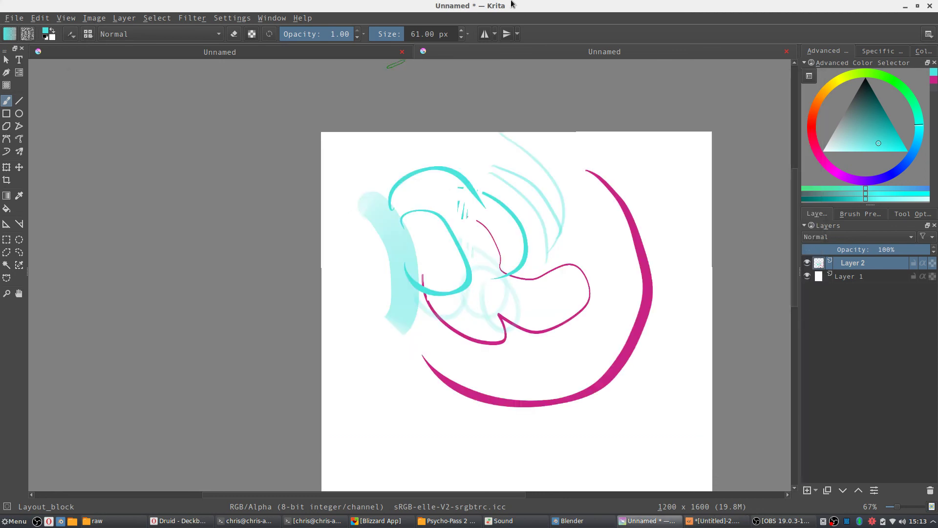